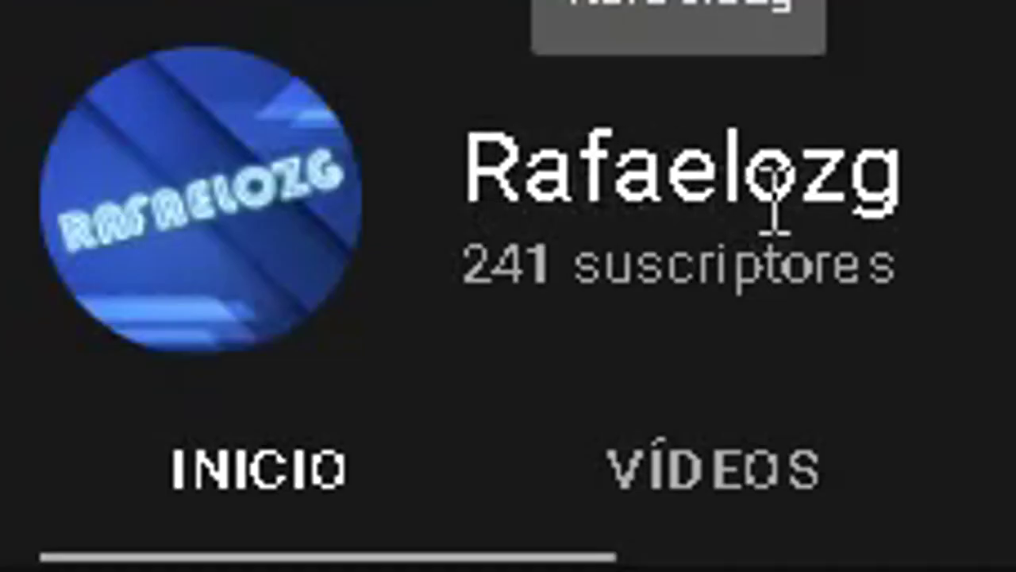
{"action": "left_click_drag", "start_coordinate": [757, 197], "coordinate": [921, 190]}
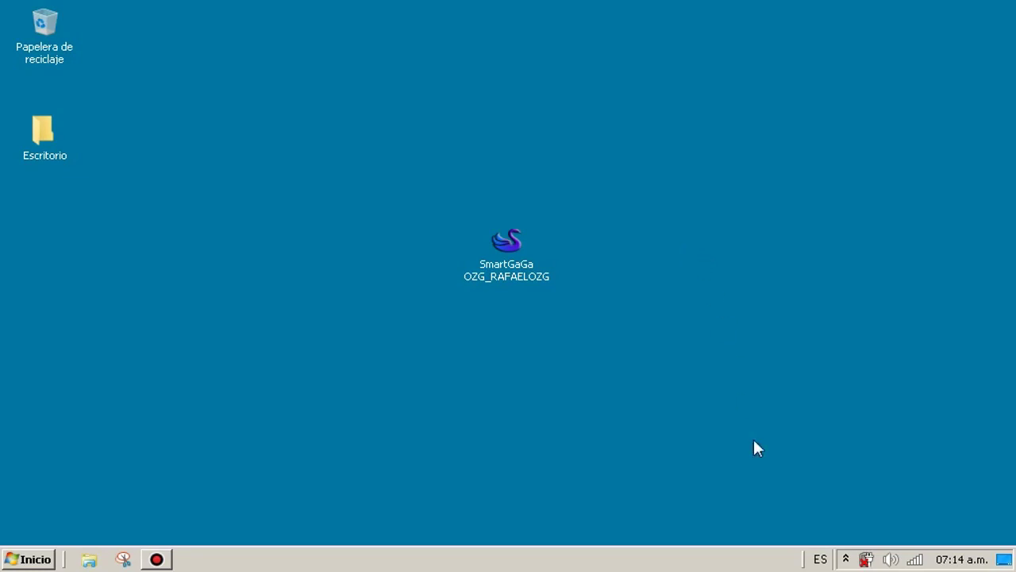
{"action": "left_click", "coordinate": [846, 559]}
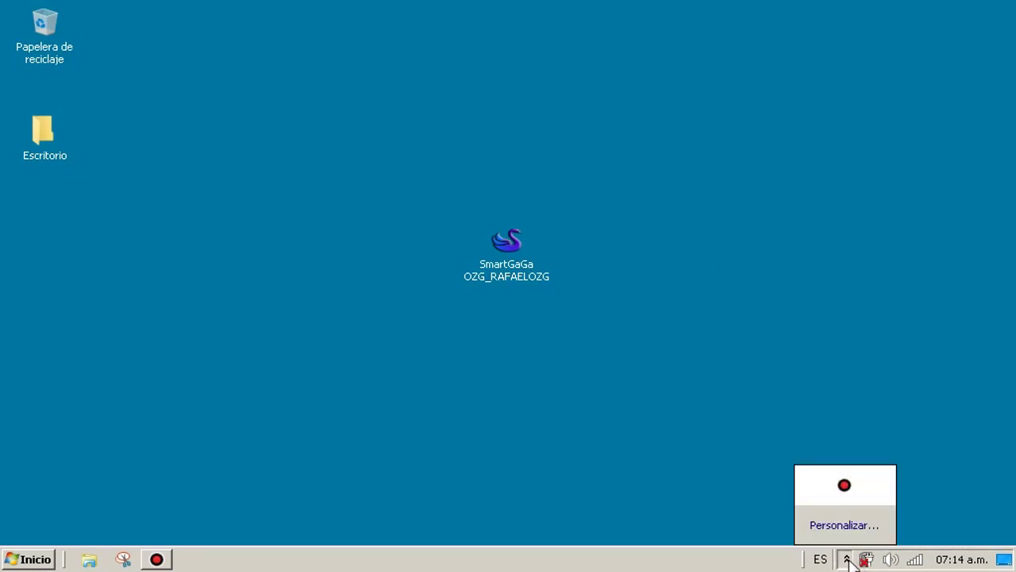
{"action": "left_click", "coordinate": [847, 560]}
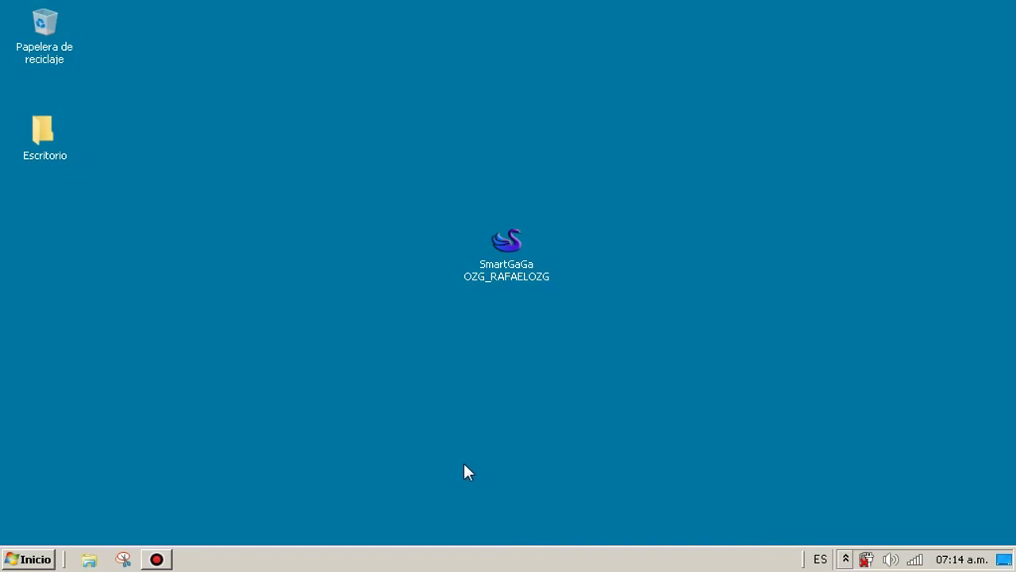
Step: Run the SmartGaGa OZG_RAFAELOZG installer from the desktop as administrator and accept its introductory notice
{"action": "right_click", "coordinate": [507, 278]}
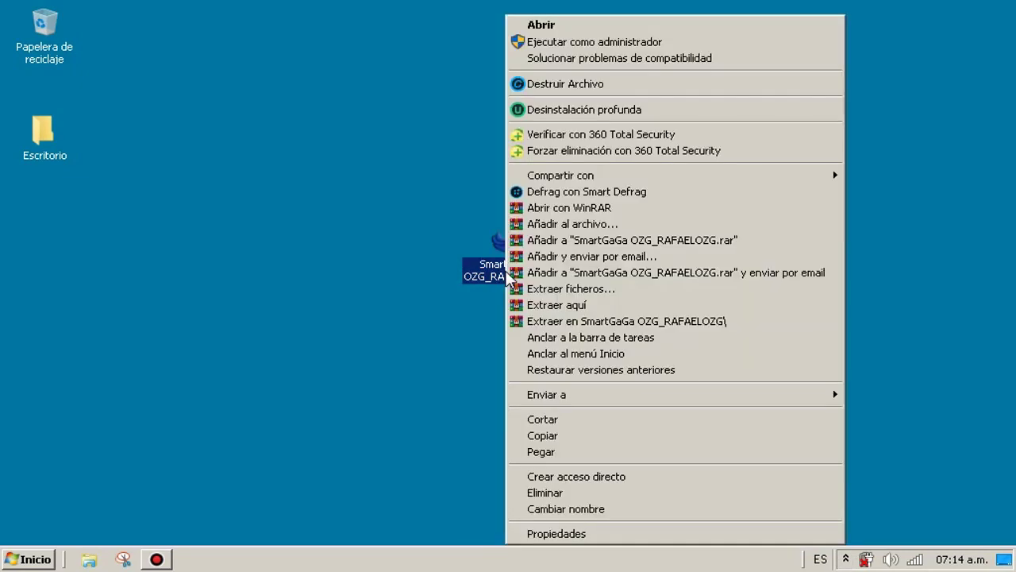
{"action": "left_click", "coordinate": [547, 46]}
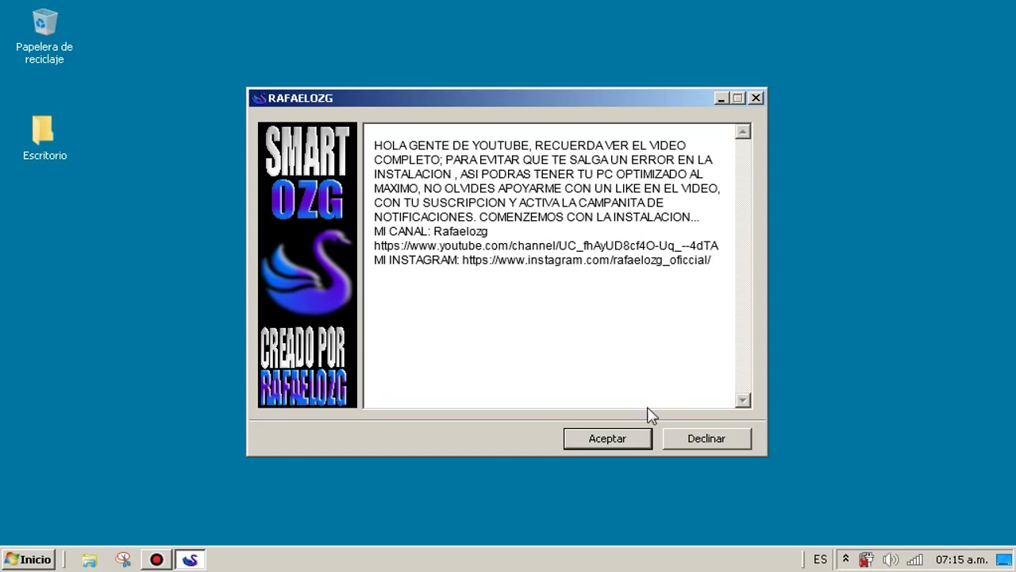
{"action": "left_click", "coordinate": [637, 437]}
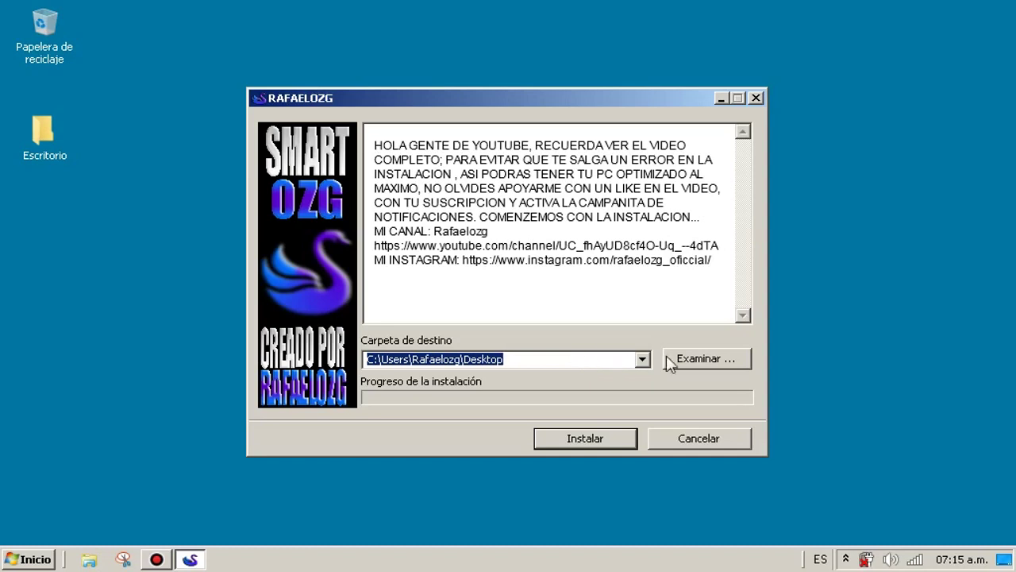
Step: Choose the SYSTEM (C:) drive as the installation's destination folder
{"action": "left_click", "coordinate": [701, 361]}
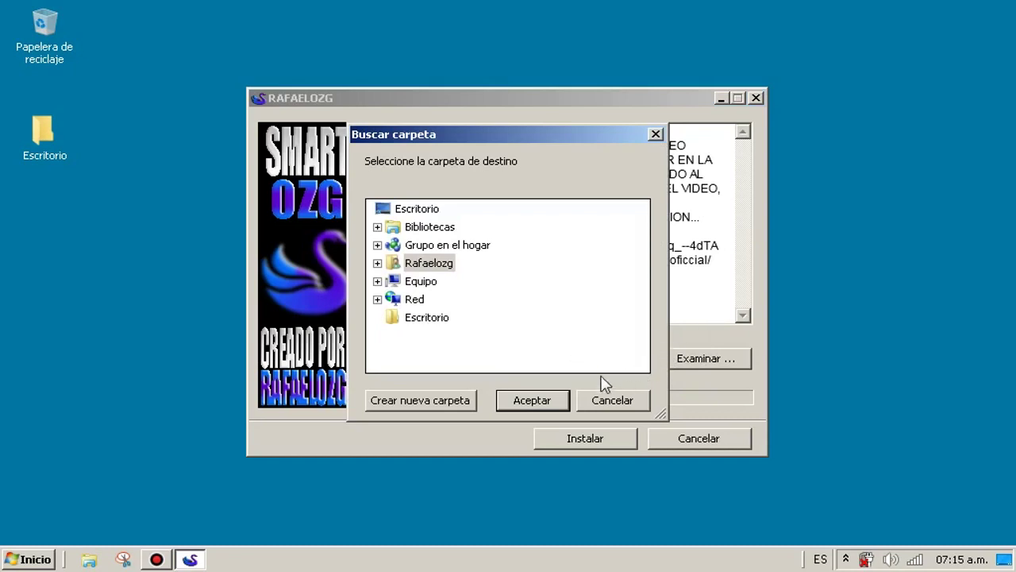
{"action": "left_click", "coordinate": [618, 406]}
{"action": "left_click", "coordinate": [681, 359]}
{"action": "left_click", "coordinate": [421, 283]}
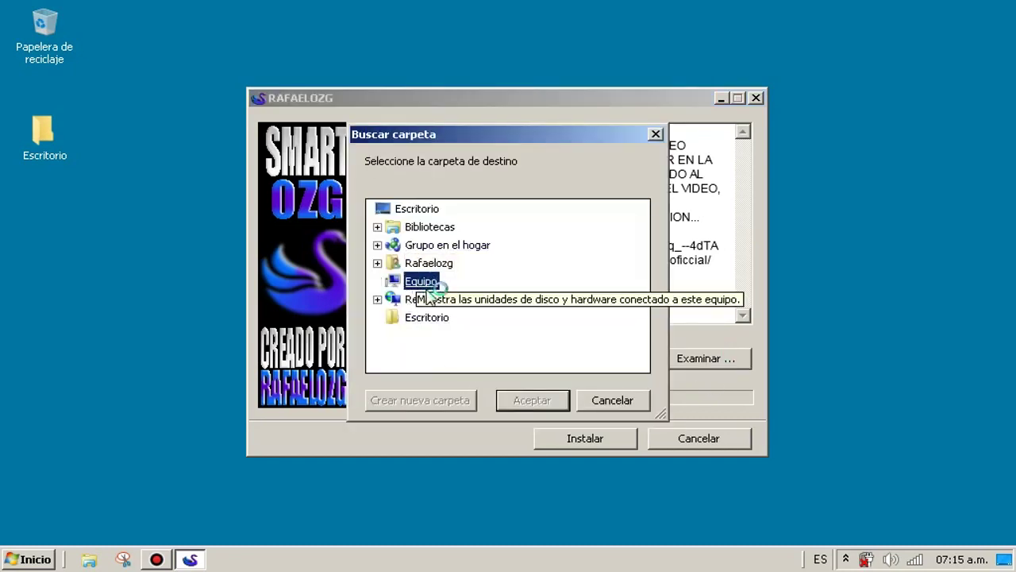
{"action": "double_click", "coordinate": [421, 283]}
{"action": "left_click", "coordinate": [432, 305]}
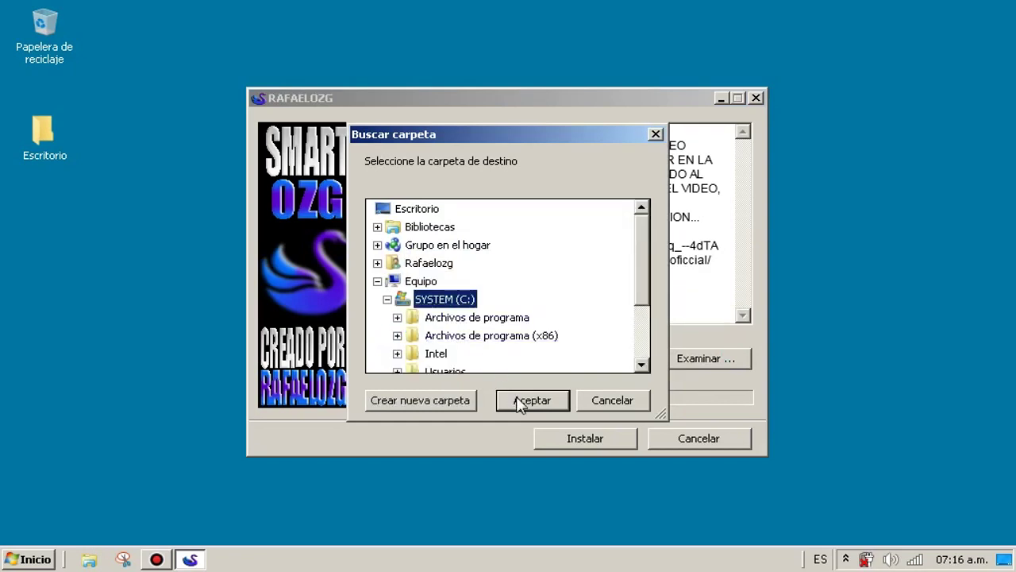
{"action": "left_click", "coordinate": [516, 399]}
{"action": "left_click", "coordinate": [692, 363]}
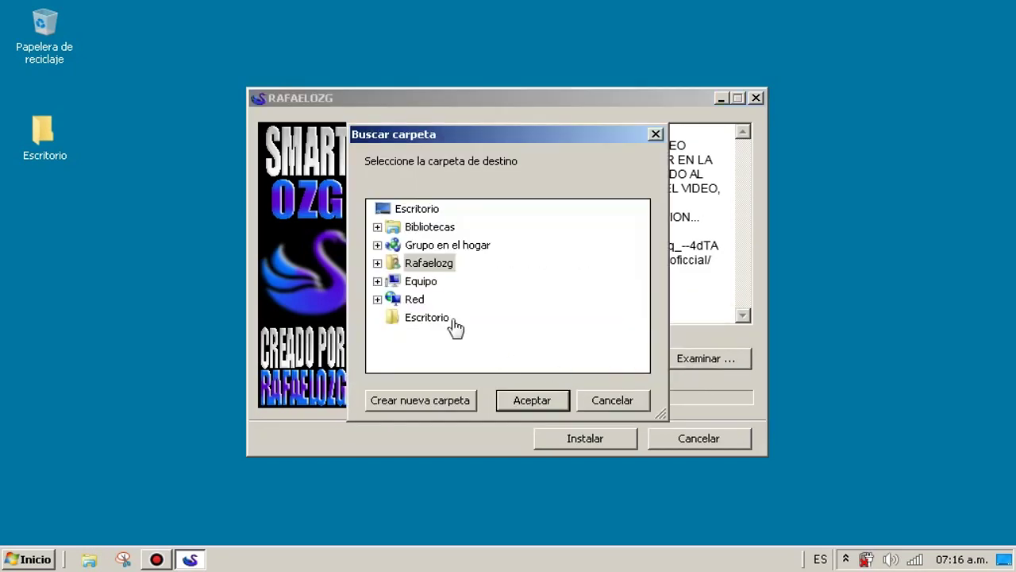
{"action": "left_click", "coordinate": [395, 285]}
{"action": "double_click", "coordinate": [395, 284]}
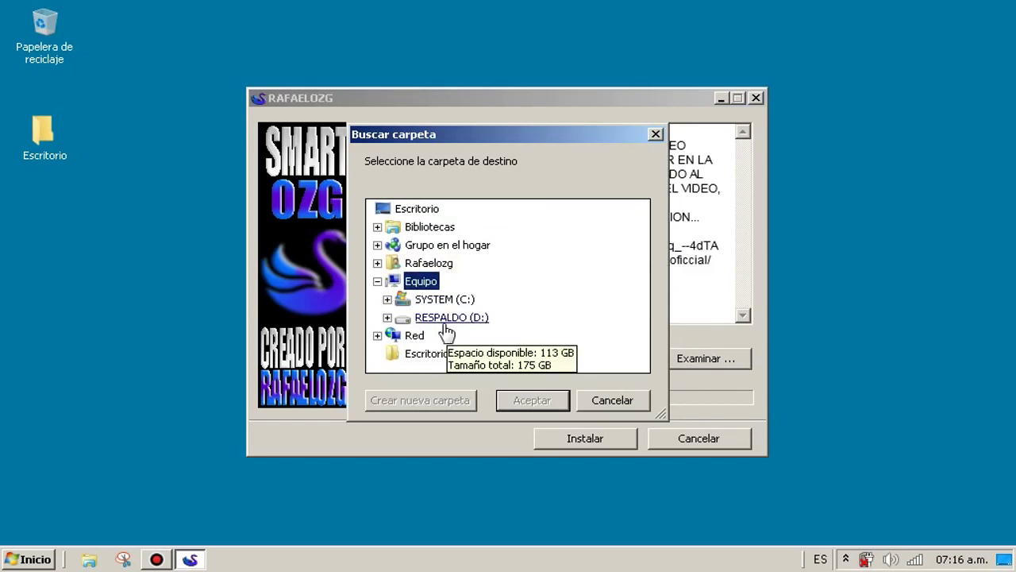
{"action": "left_click", "coordinate": [377, 282]}
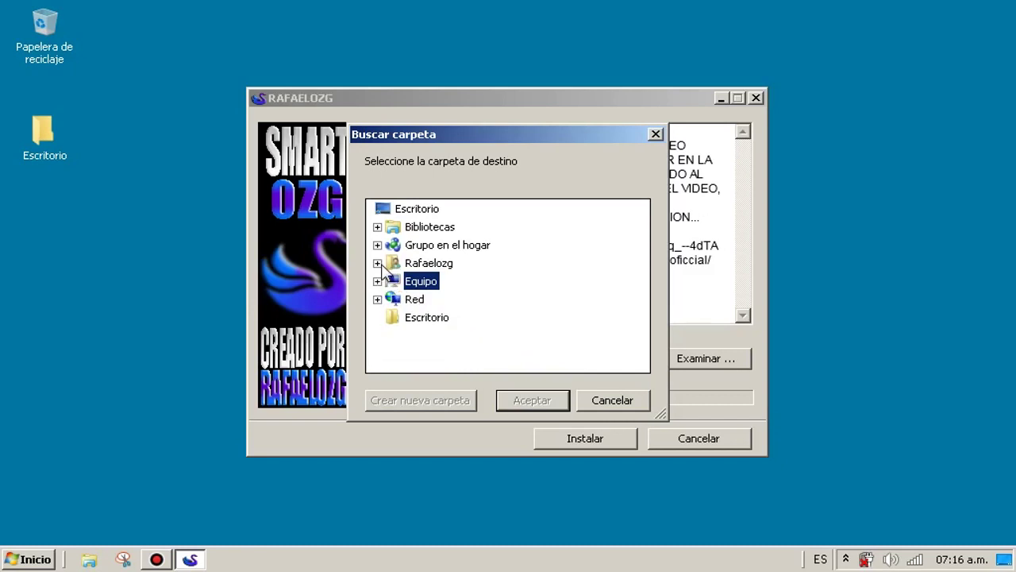
{"action": "left_click", "coordinate": [378, 264]}
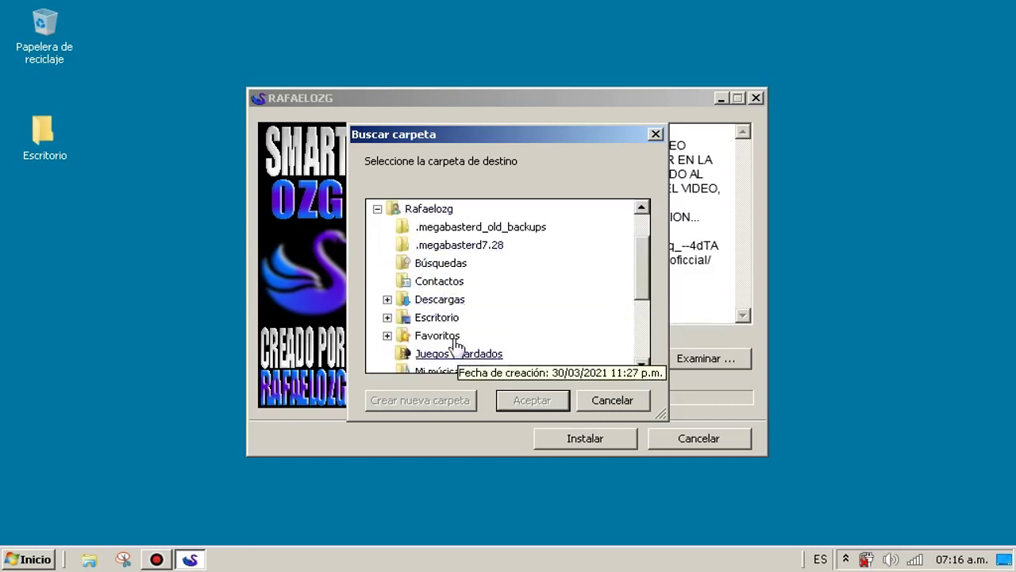
{"action": "left_click", "coordinate": [377, 209]}
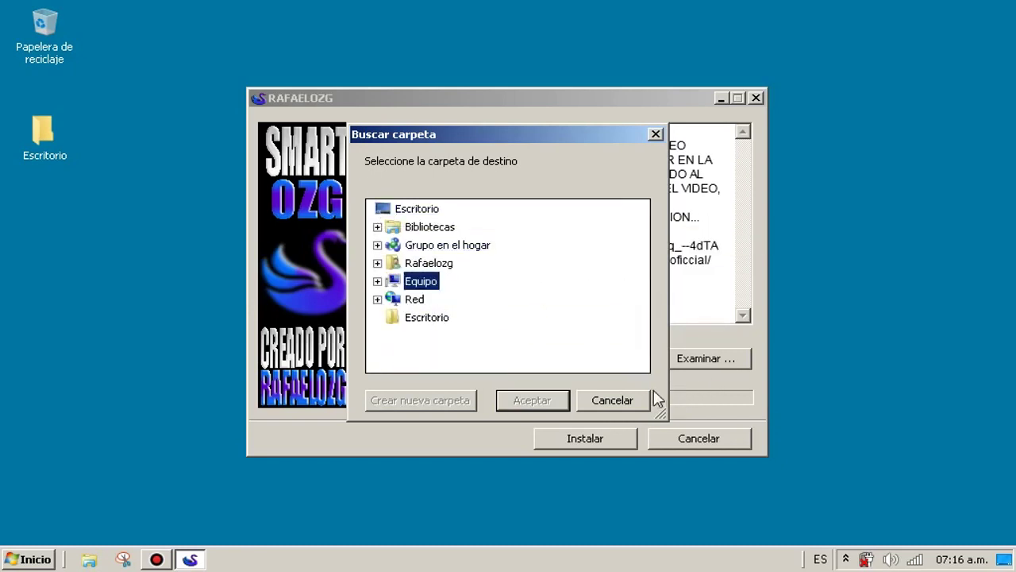
{"action": "left_click", "coordinate": [623, 401]}
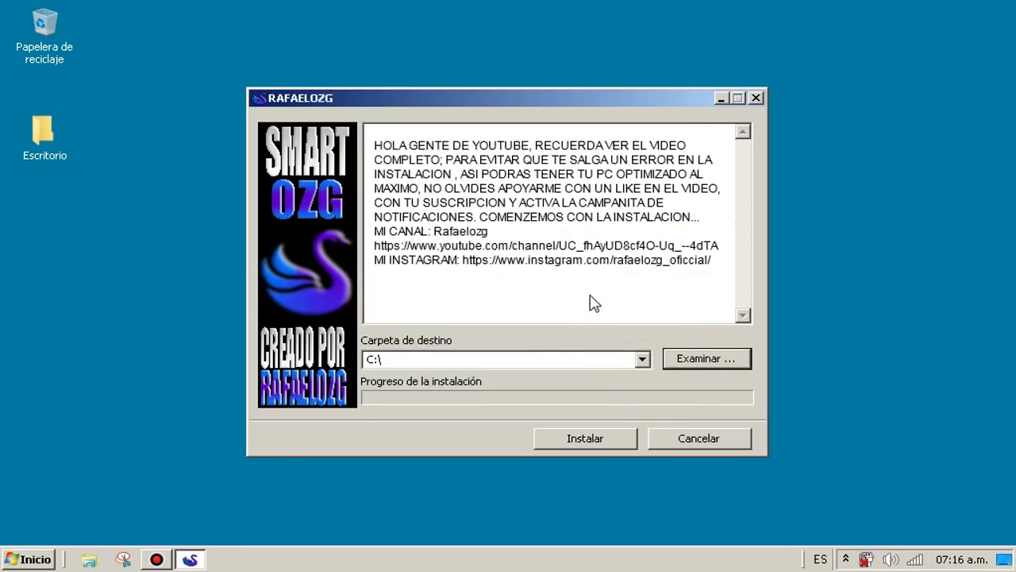
Step: Set the installation's destination folder to the desktop (Escritorio) and start the installation
{"action": "left_click", "coordinate": [706, 358]}
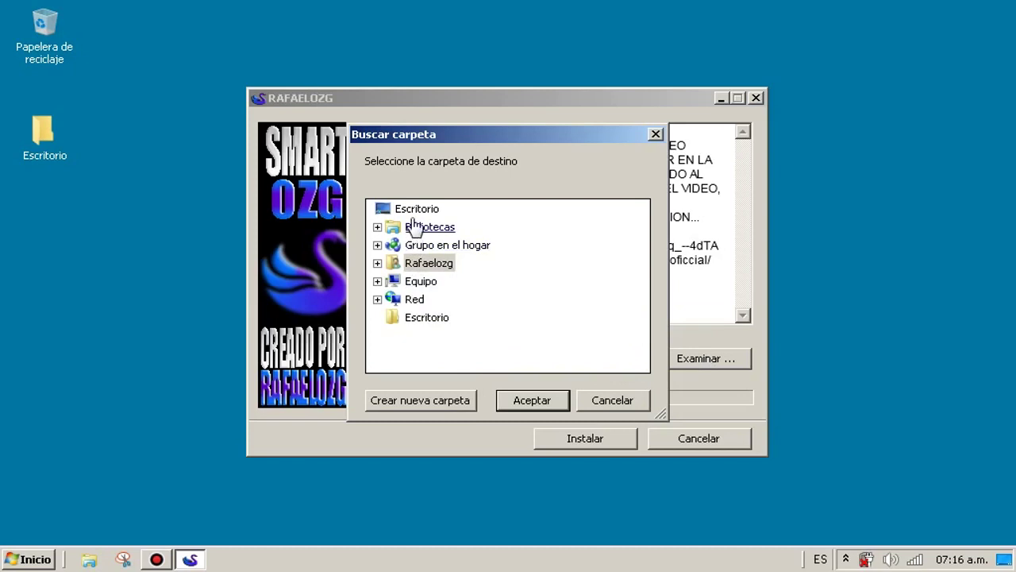
{"action": "left_click", "coordinate": [416, 210]}
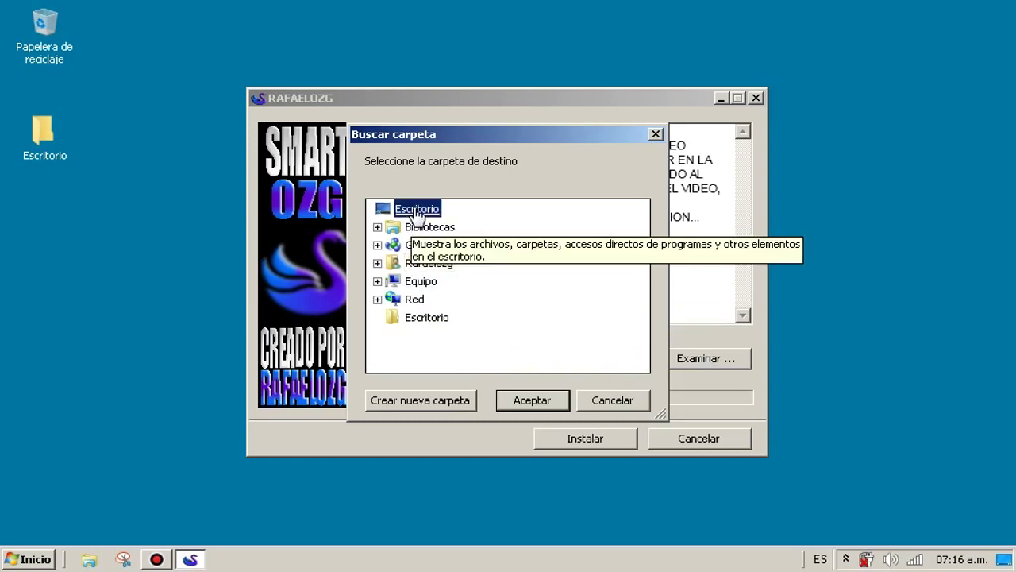
{"action": "left_click", "coordinate": [529, 401]}
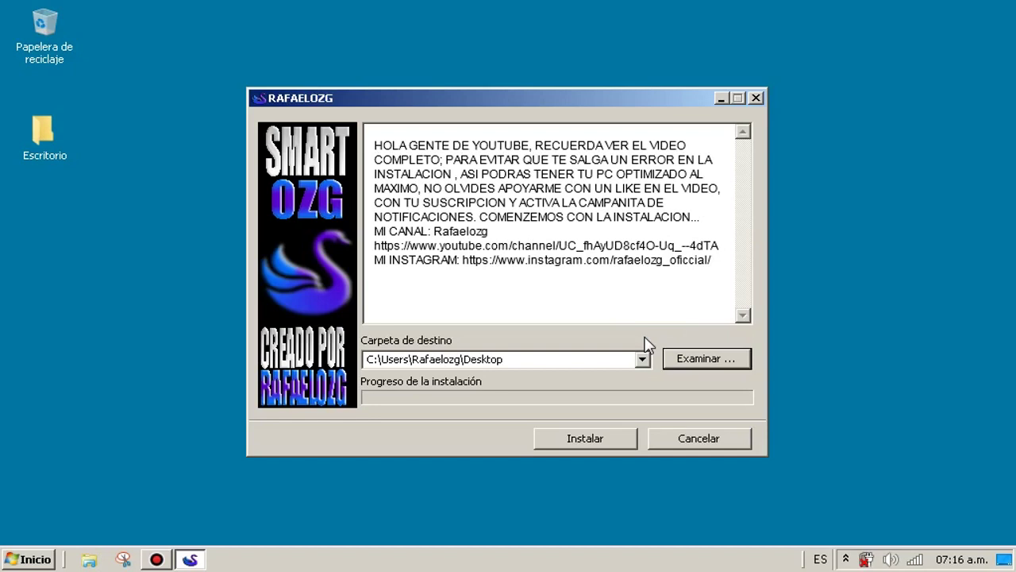
{"action": "left_click", "coordinate": [614, 438]}
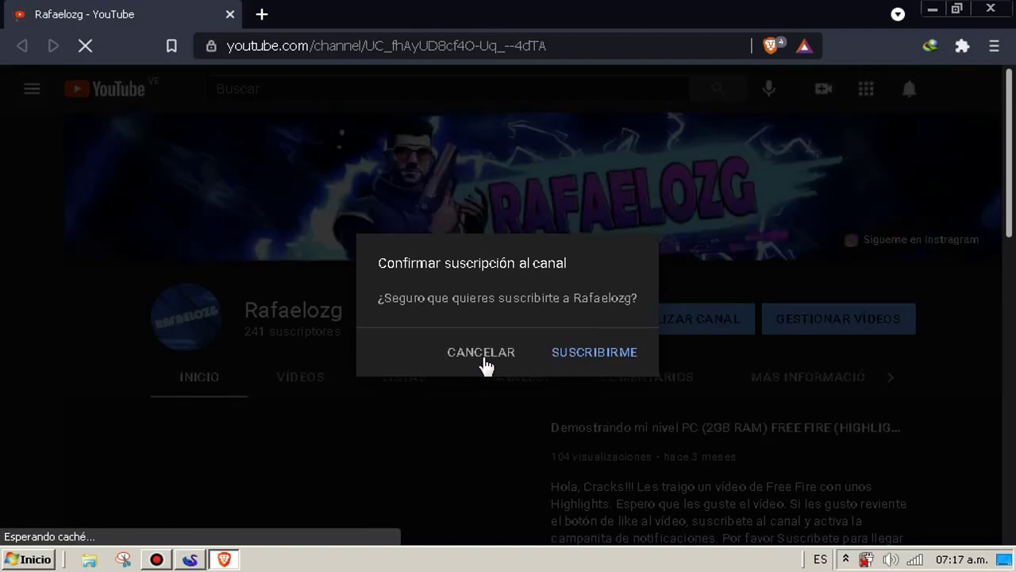
Step: Decline the channel subscription prompt and close the YouTube and Instagram pages that the installer opens
{"action": "left_click", "coordinate": [483, 352]}
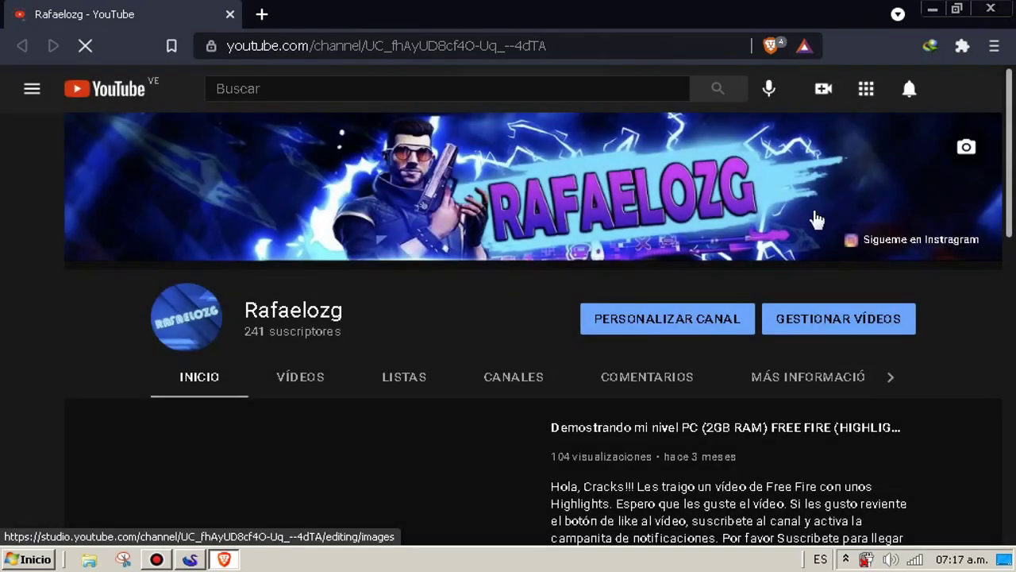
{"action": "left_click", "coordinate": [990, 8]}
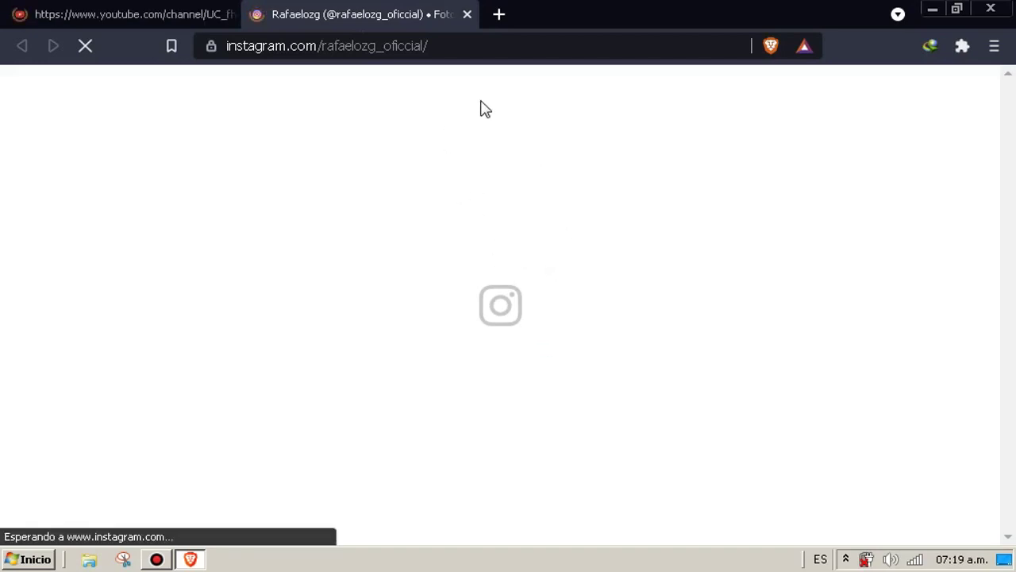
{"action": "left_click", "coordinate": [467, 15]}
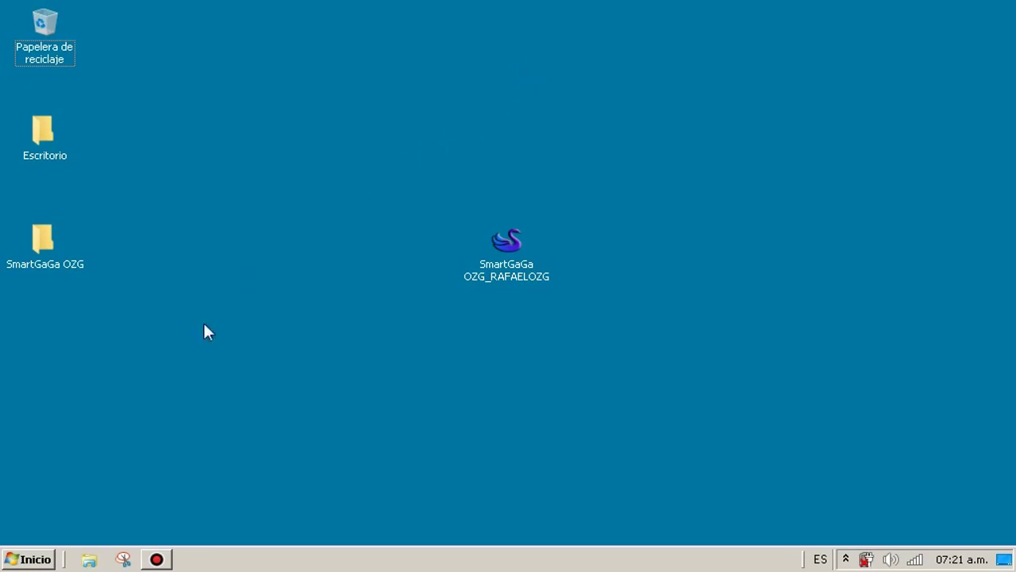
Step: Look through the computer's drives and the root of SYSTEM (C:) as alternative install locations, and close the window
{"action": "left_click", "coordinate": [41, 565]}
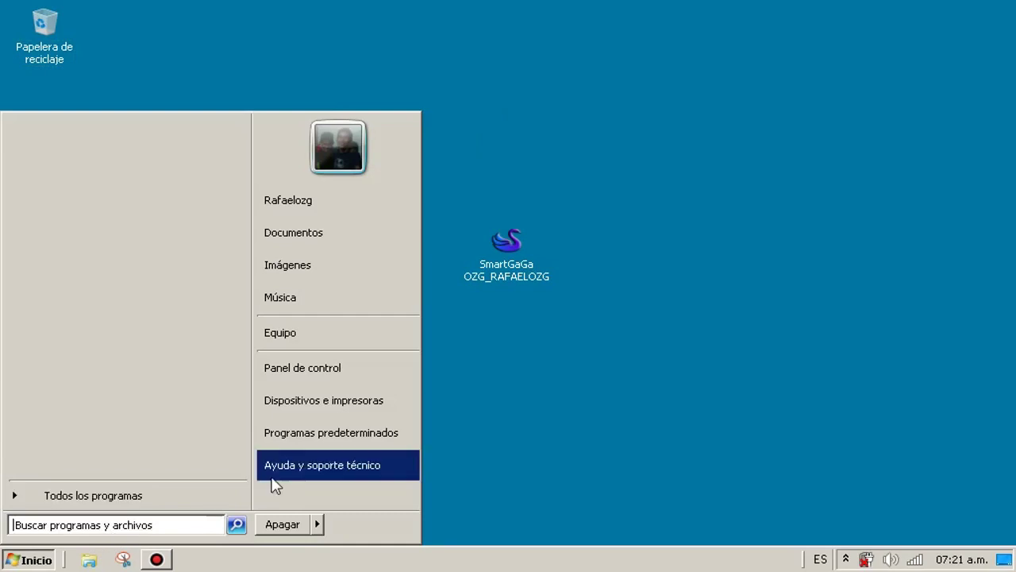
{"action": "left_click", "coordinate": [334, 338]}
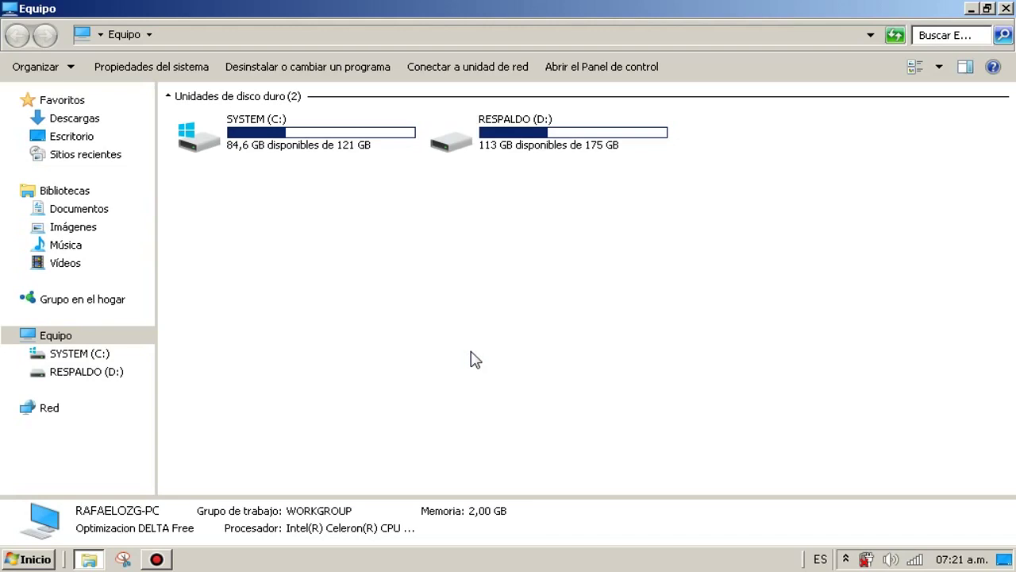
{"action": "double_click", "coordinate": [238, 153]}
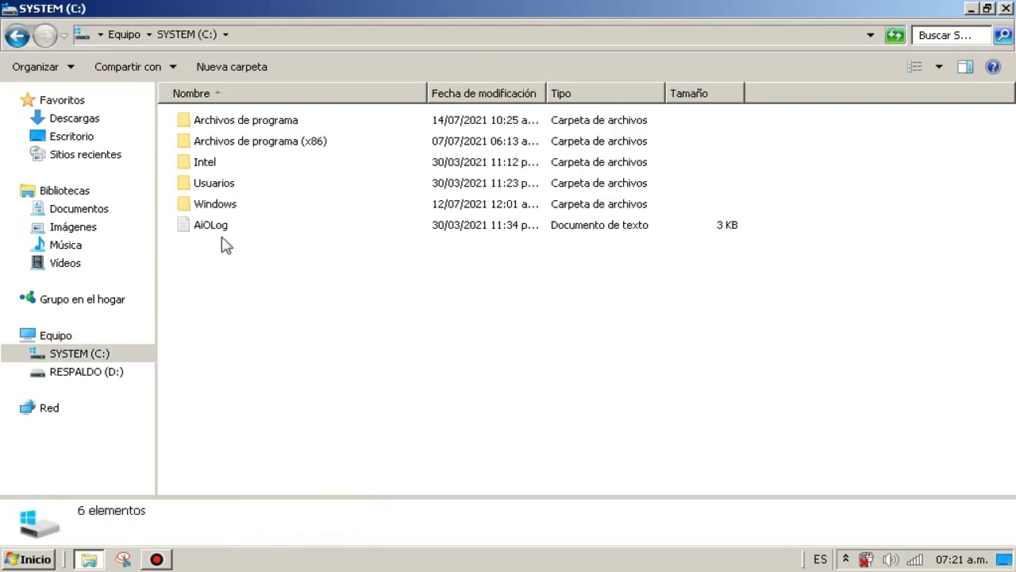
{"action": "left_click", "coordinate": [17, 35]}
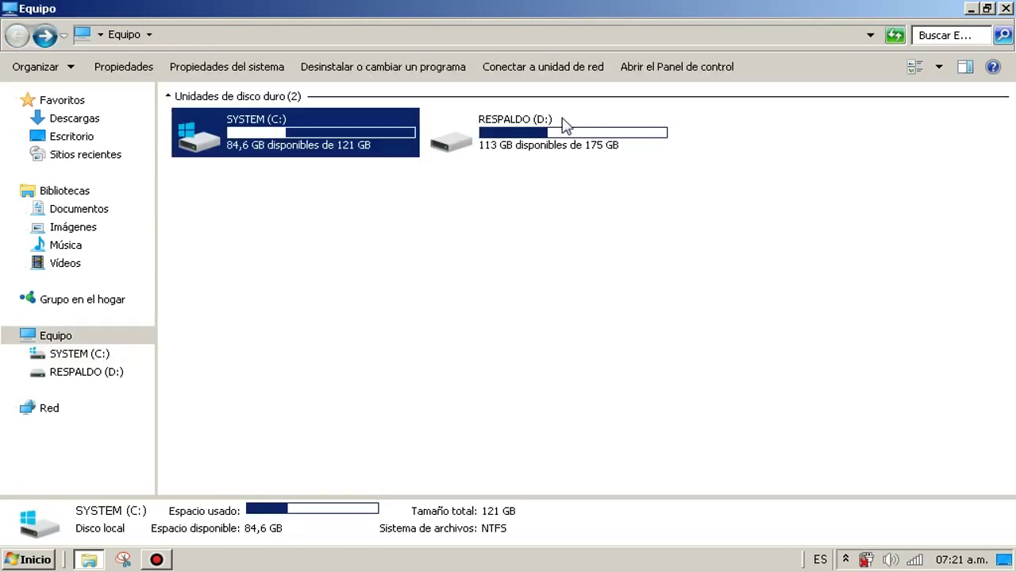
{"action": "mouse_move", "coordinate": [561, 129]}
{"action": "left_click", "coordinate": [1007, 8]}
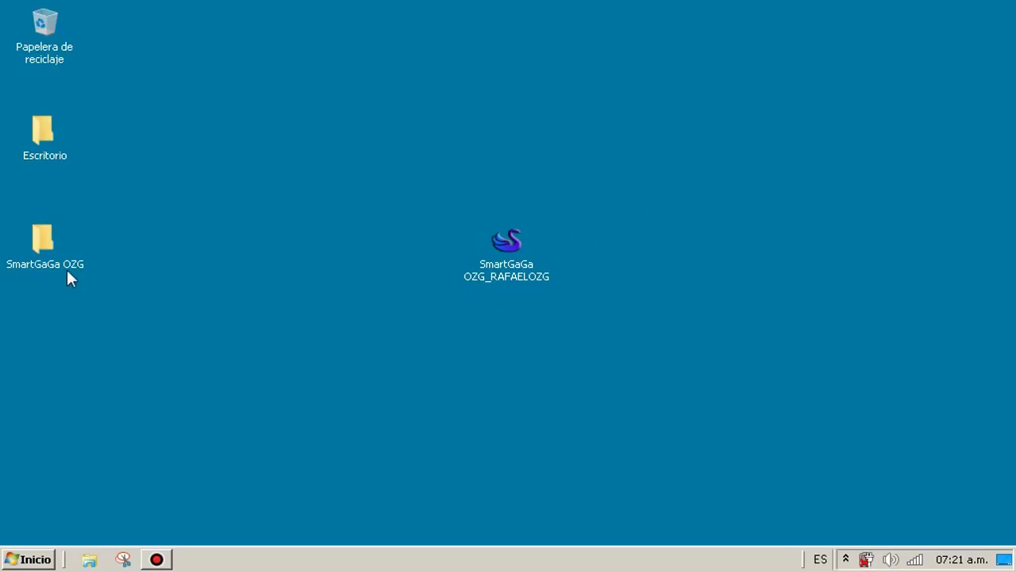
Step: Open the ProjectTitan\Engine subfolder of the desktop's SmartGaGa OZG folder and locate the ProjectTitan application in it
{"action": "left_click_drag", "start_coordinate": [1, 390], "coordinate": [192, 176]}
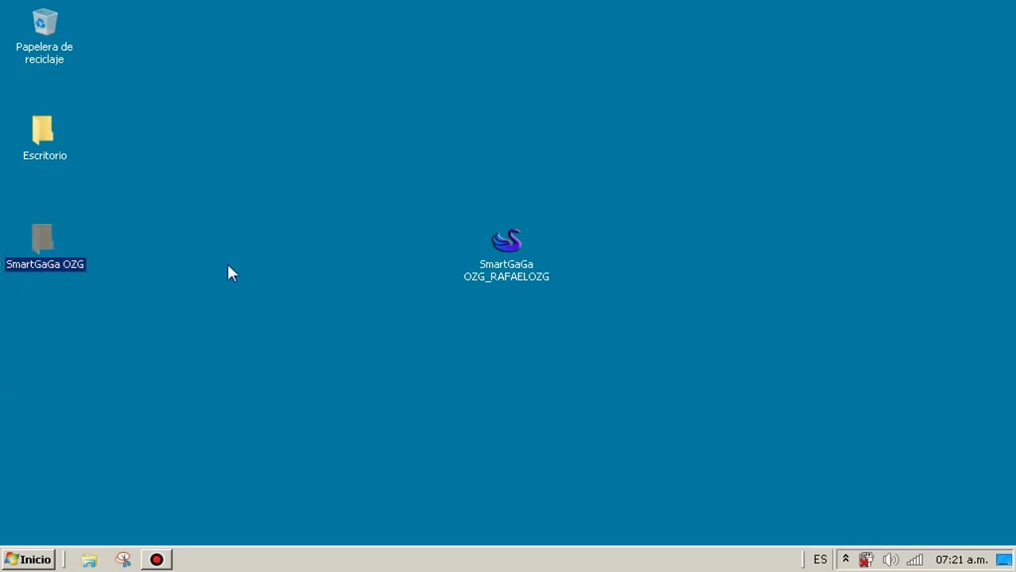
{"action": "left_click", "coordinate": [102, 338]}
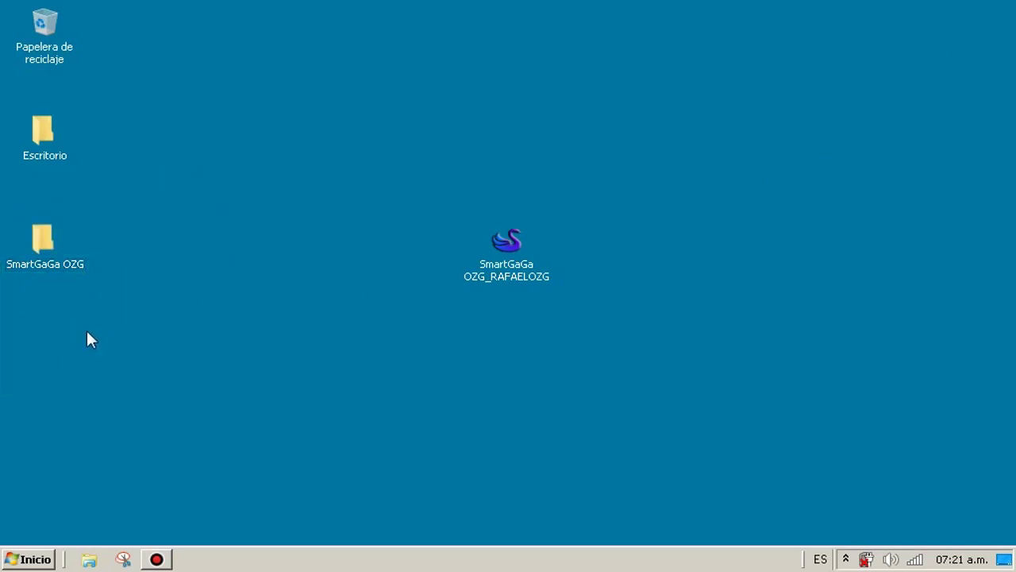
{"action": "double_click", "coordinate": [43, 245]}
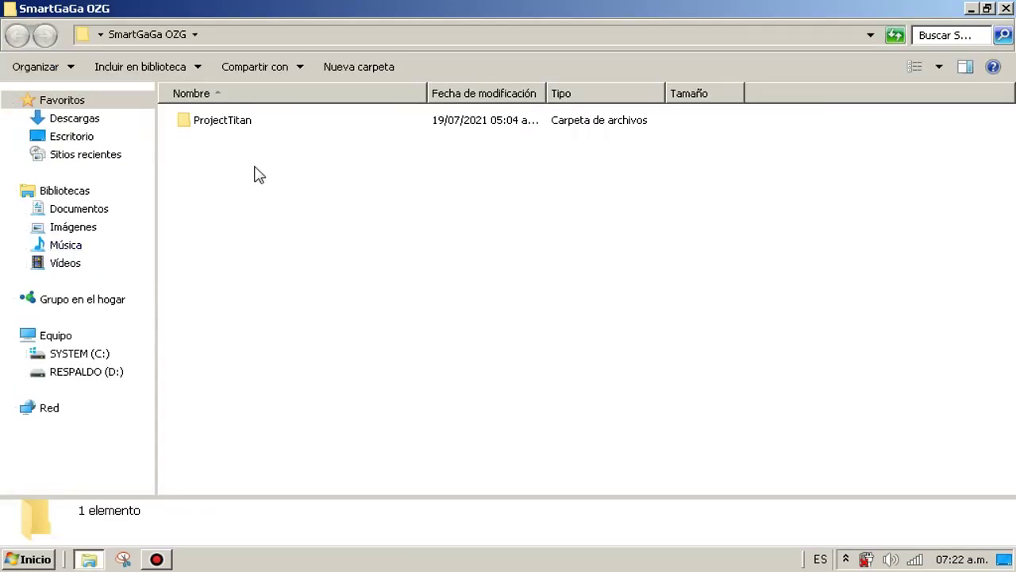
{"action": "double_click", "coordinate": [218, 127]}
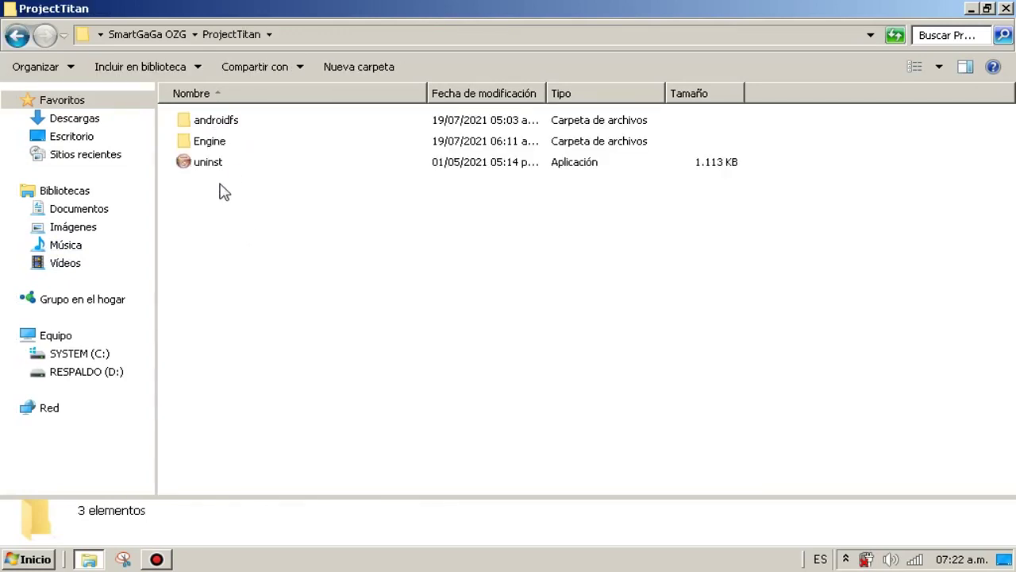
{"action": "double_click", "coordinate": [204, 145]}
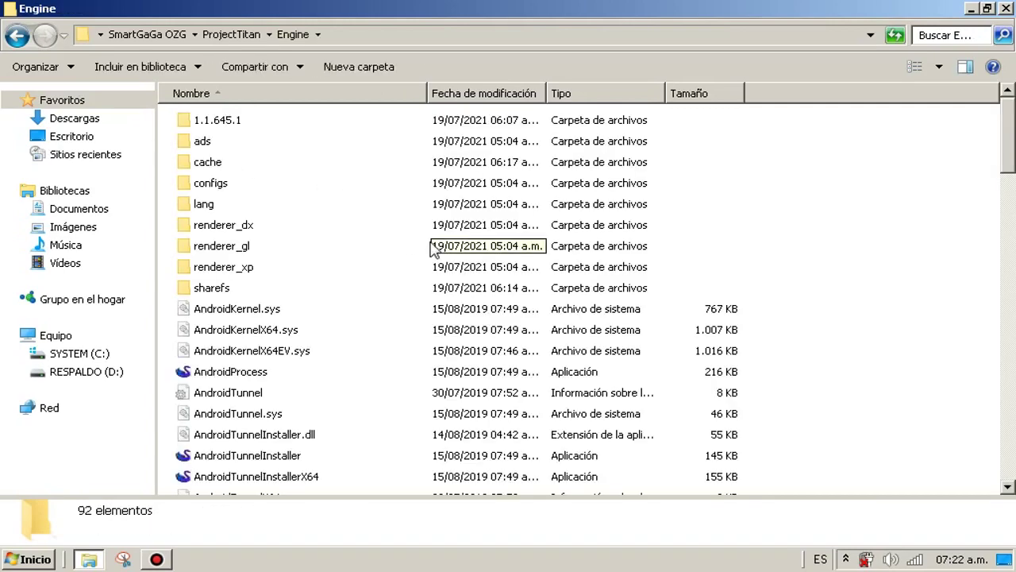
{"action": "scroll", "coordinate": [420, 239], "scroll_direction": "down", "scroll_amount": 15}
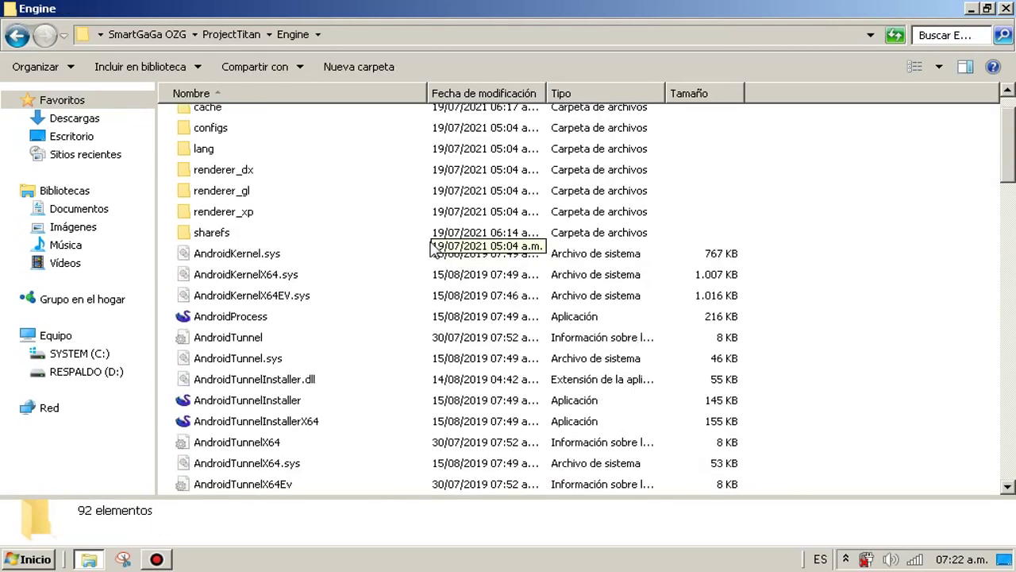
{"action": "scroll", "coordinate": [417, 228], "scroll_direction": "down", "scroll_amount": 3}
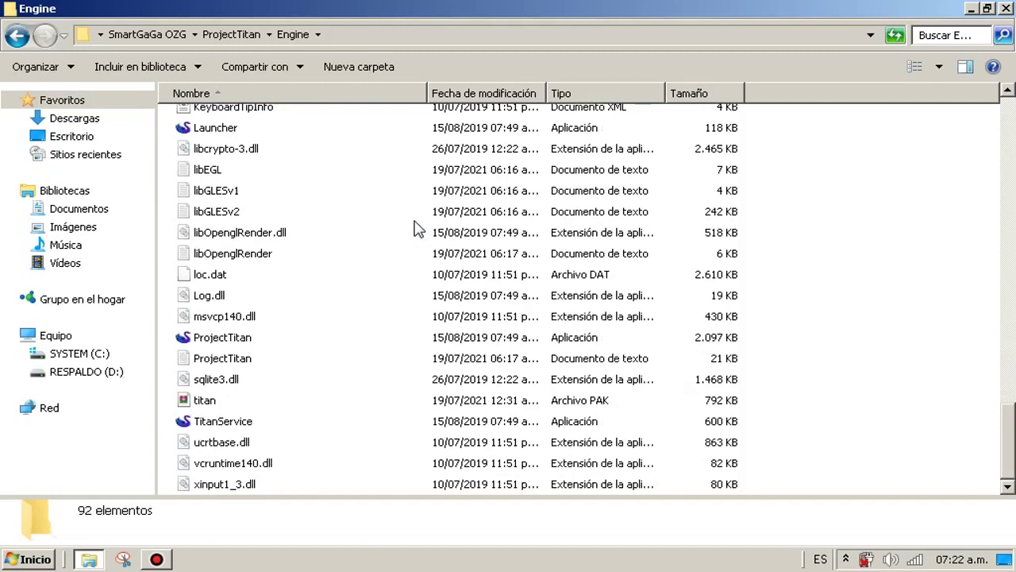
{"action": "scroll", "coordinate": [270, 305], "scroll_direction": "up", "scroll_amount": 1}
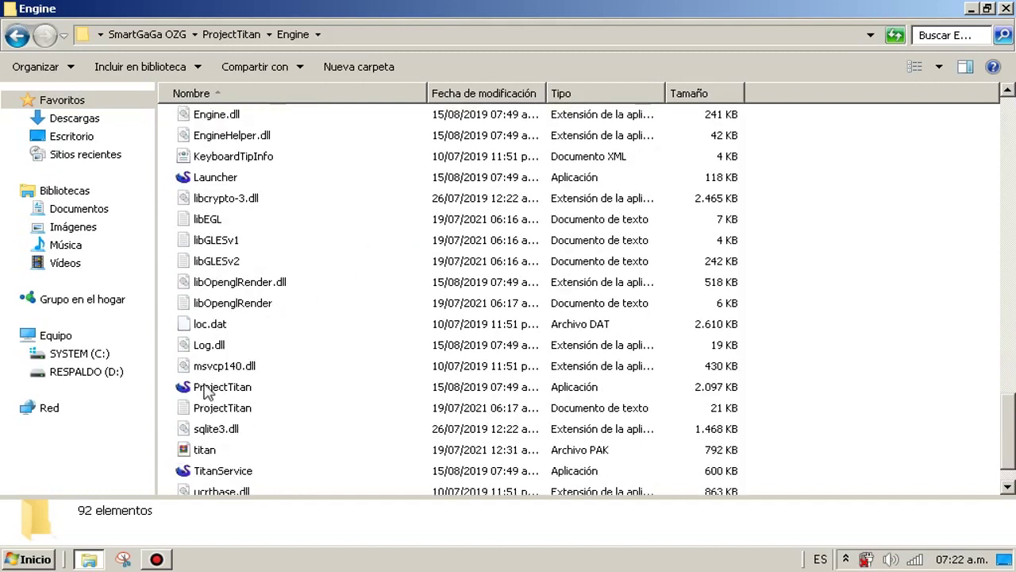
Step: Create a desktop shortcut to the ProjectTitan application in the Engine folder and close the folder window
{"action": "mouse_move", "coordinate": [204, 391]}
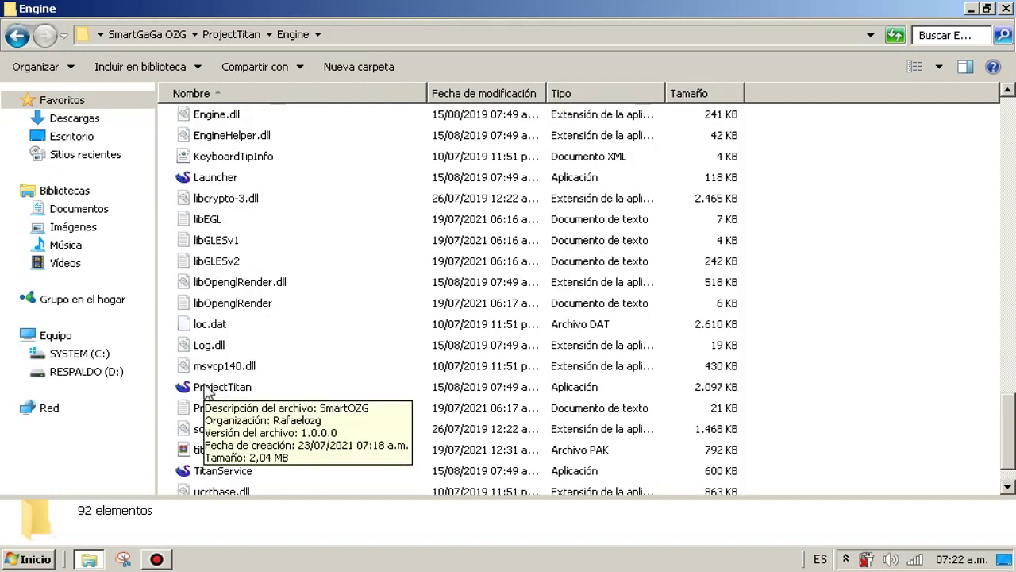
{"action": "left_click", "coordinate": [205, 391]}
{"action": "right_click", "coordinate": [205, 391]}
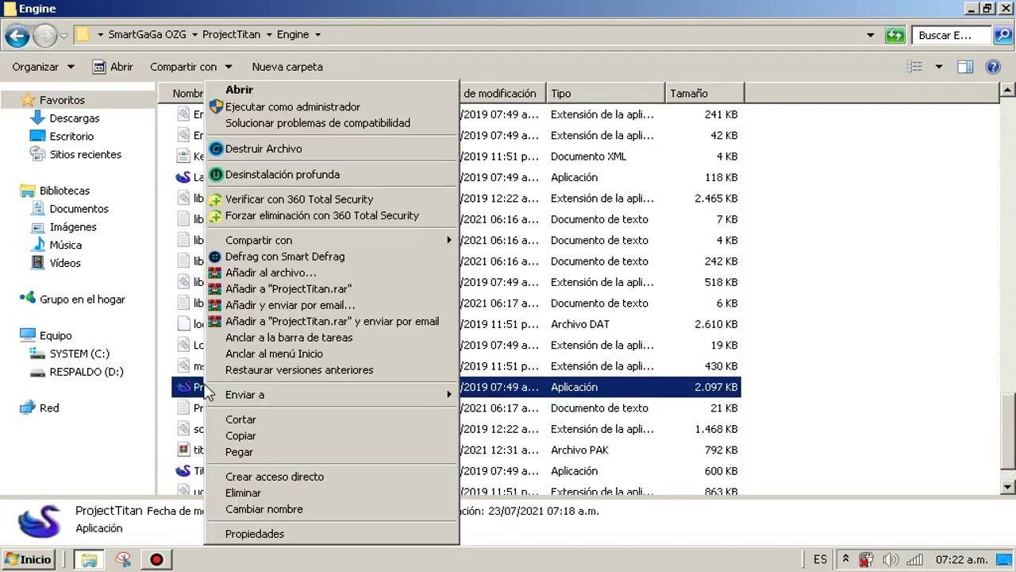
{"action": "left_click", "coordinate": [189, 393]}
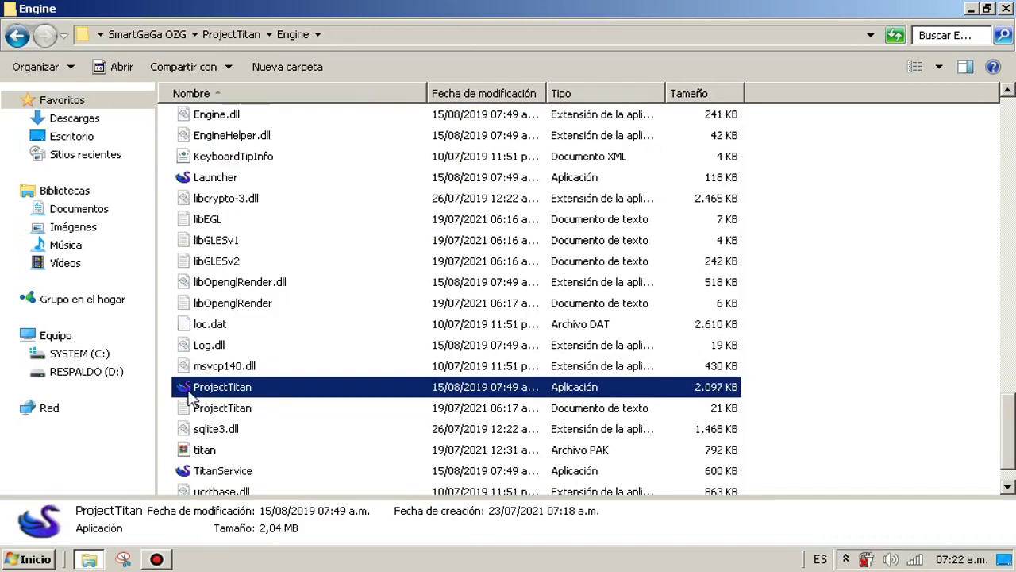
{"action": "left_click", "coordinate": [203, 184]}
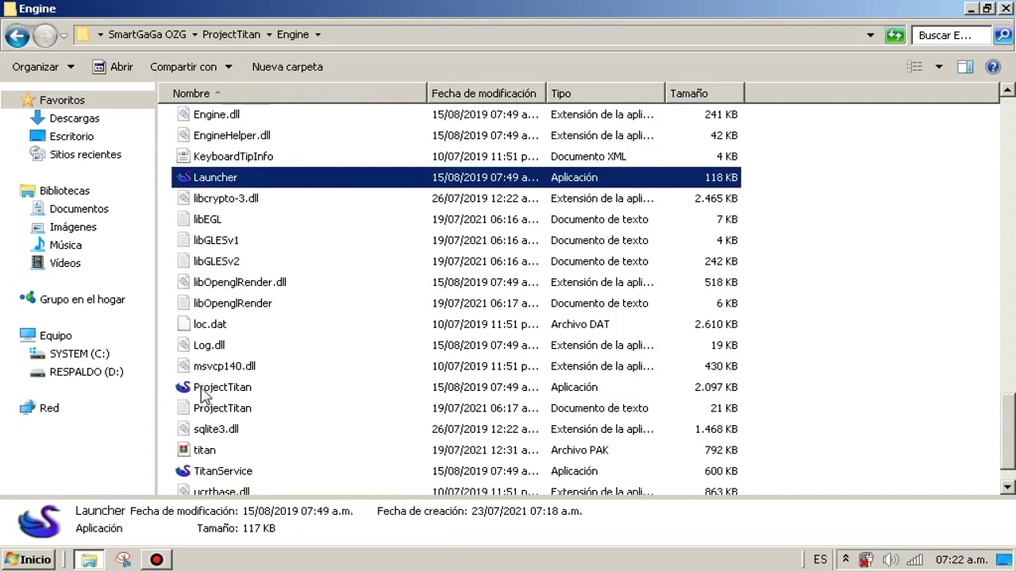
{"action": "left_click", "coordinate": [204, 394]}
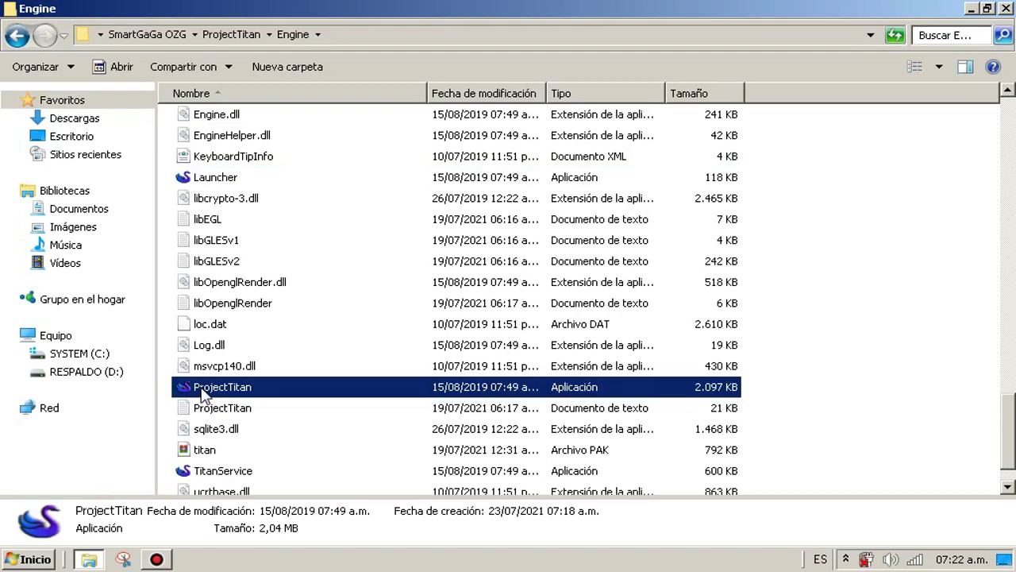
{"action": "right_click", "coordinate": [204, 395]}
{"action": "mouse_move", "coordinate": [299, 394]}
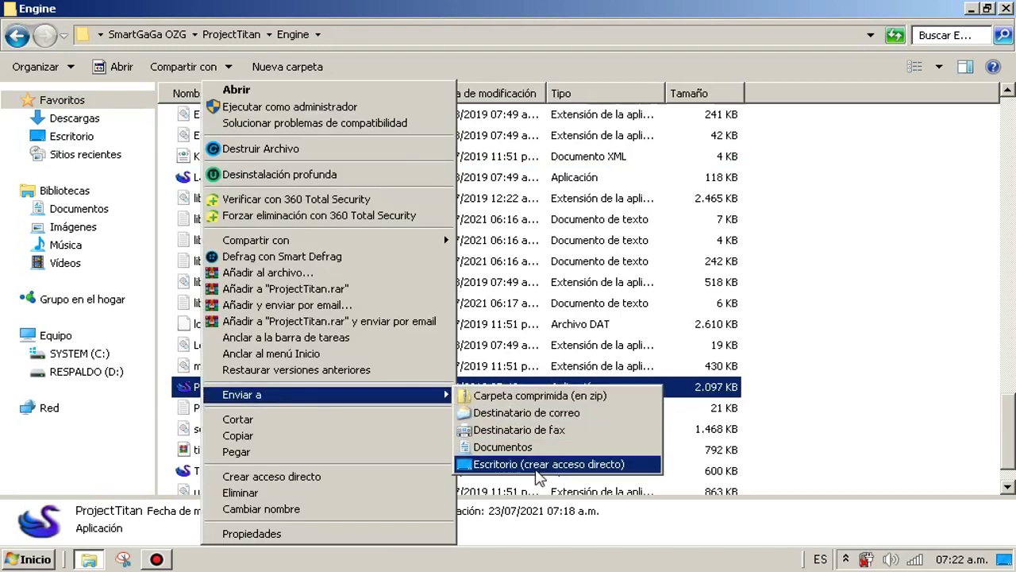
{"action": "left_click", "coordinate": [536, 467]}
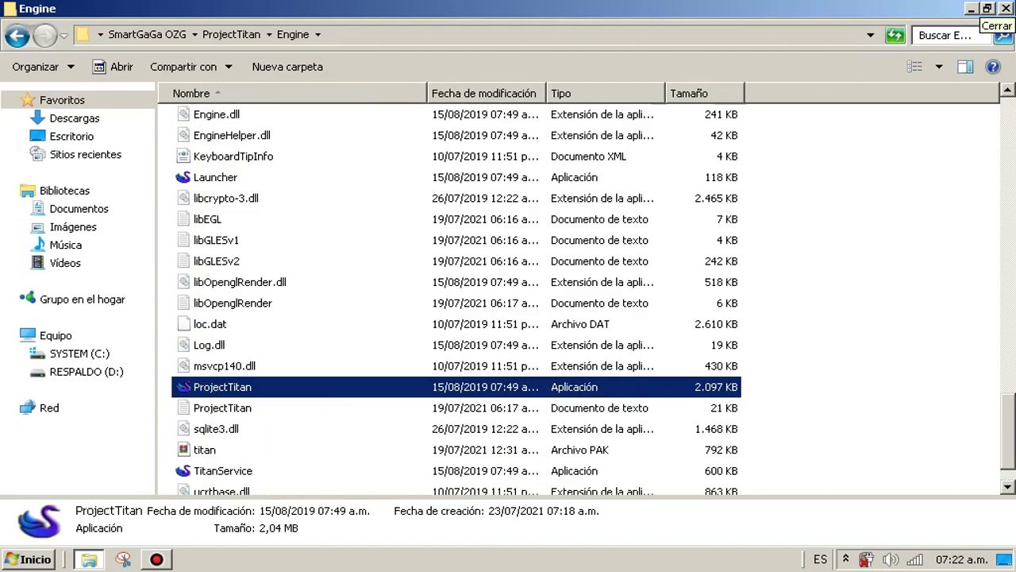
{"action": "left_click", "coordinate": [1005, 8]}
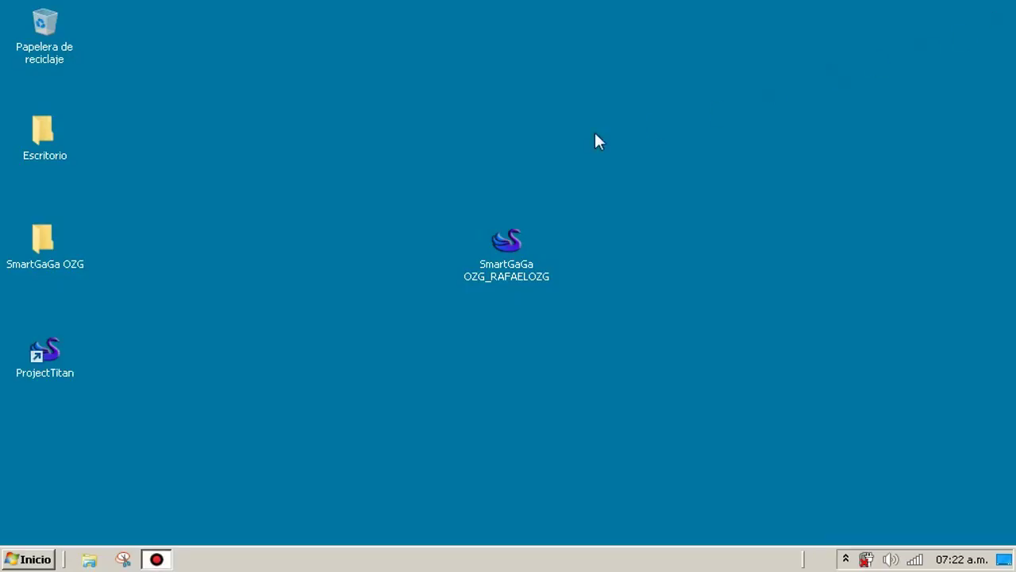
Step: Rename the ProjectTitan shortcut on the desktop as SmartGaGa OZG
{"action": "right_click", "coordinate": [49, 349]}
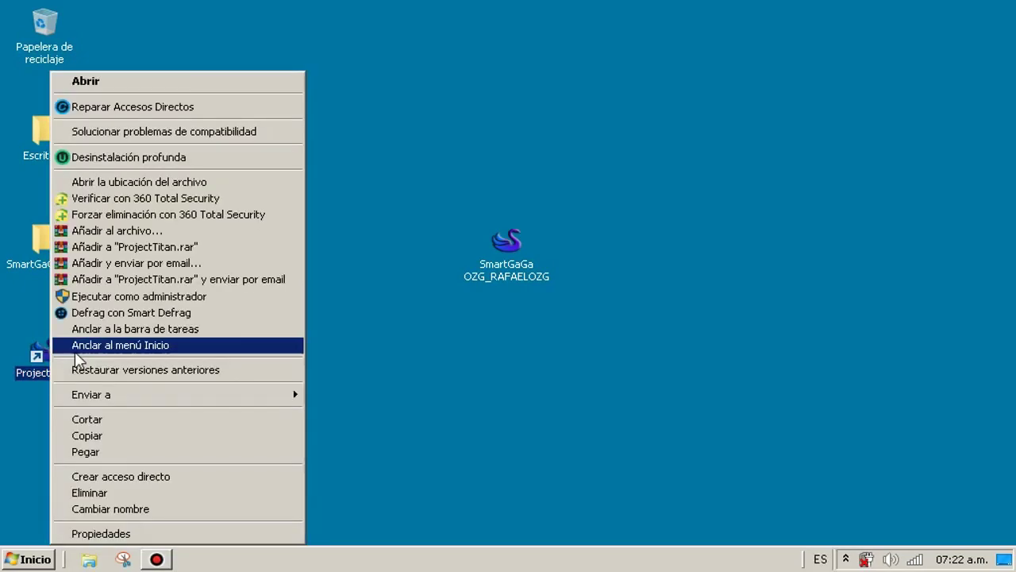
{"action": "left_click", "coordinate": [151, 511]}
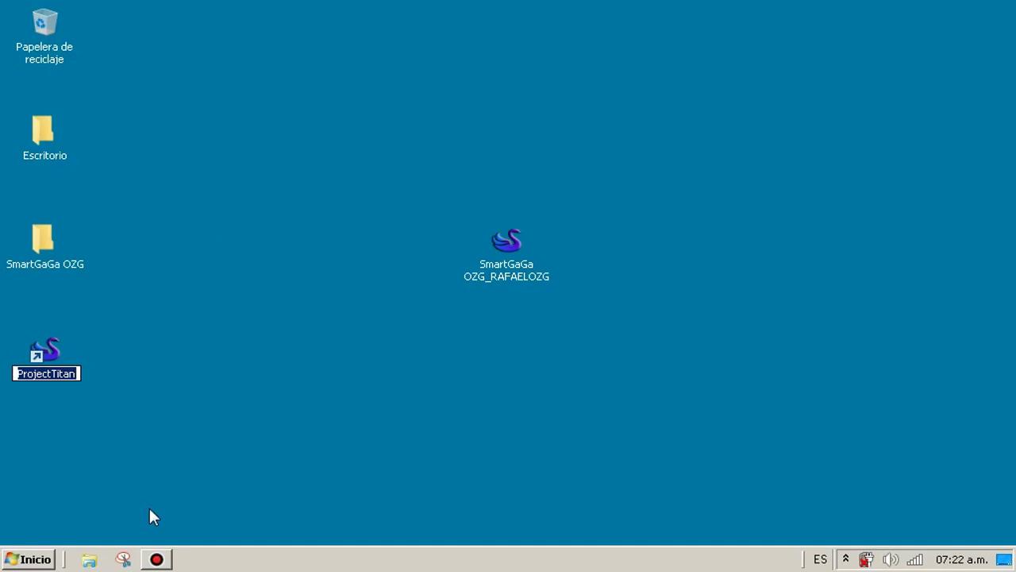
{"action": "type", "text": "Smart"}
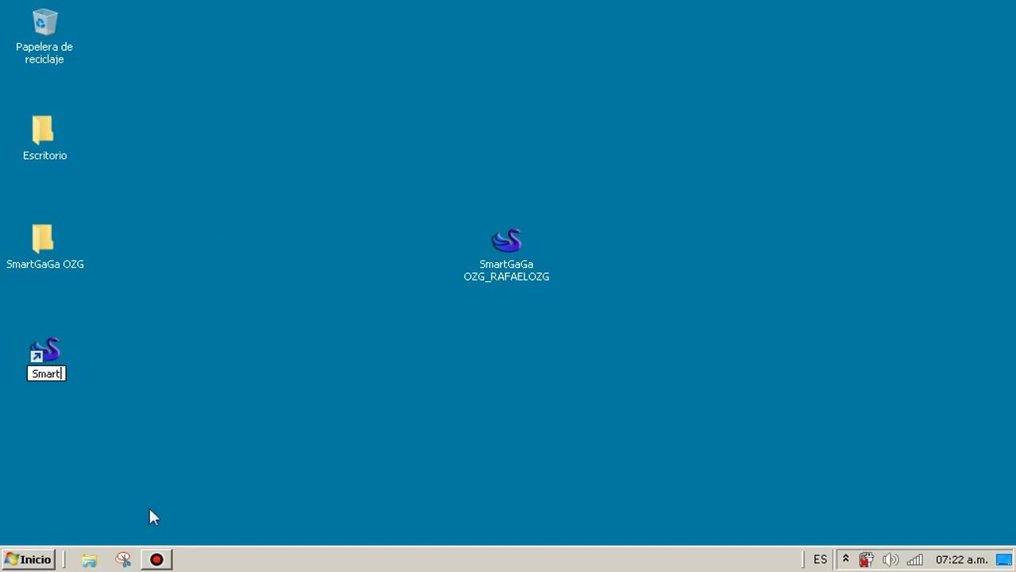
{"action": "type", "text": "GaG"}
{"action": "key", "text": "BackSpace"}
{"action": "type", "text": "Ga"}
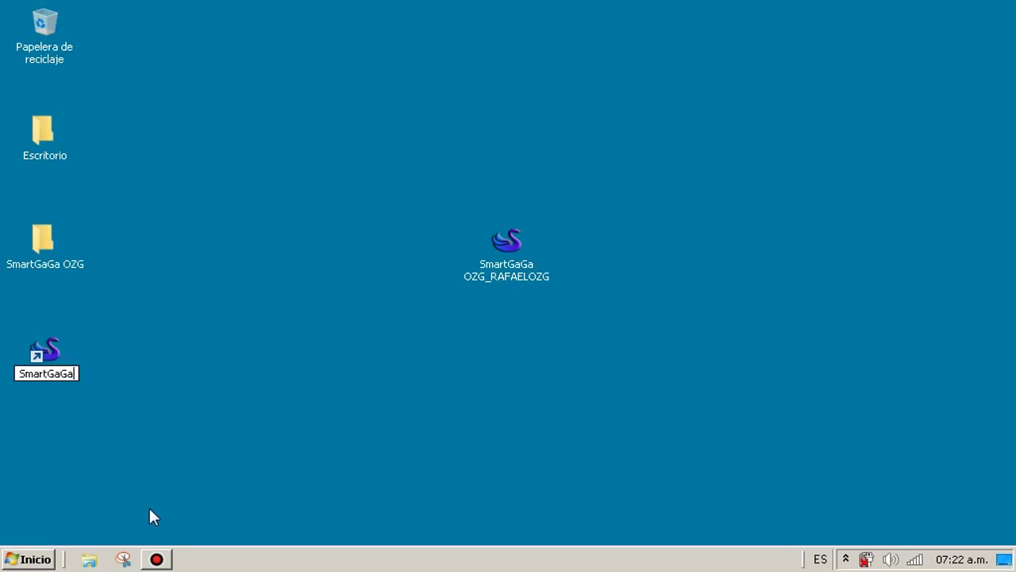
{"action": "type", "text": " OZG"}
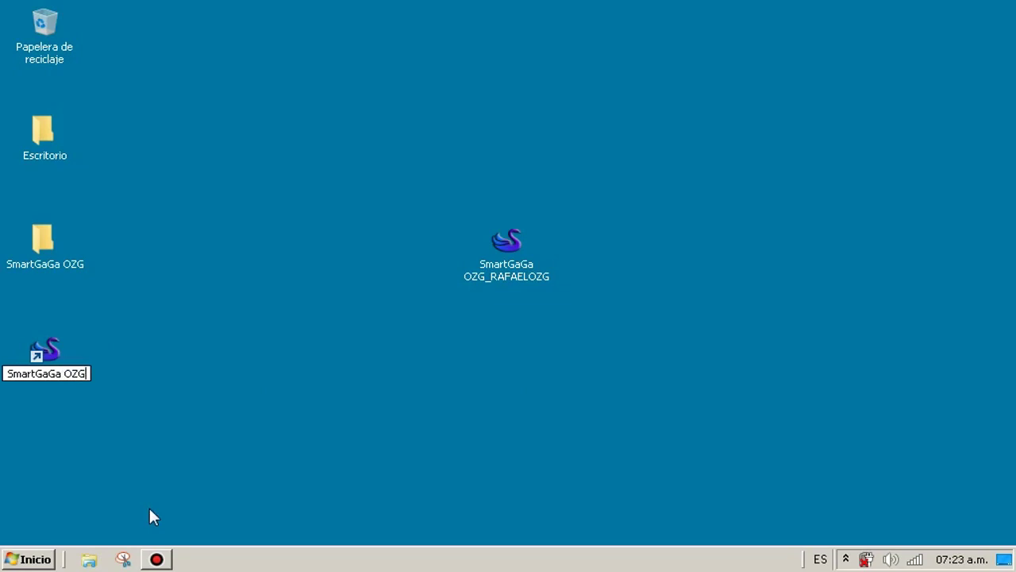
{"action": "key", "text": "Return"}
Step: Edit the desktop shortcut's name again and re-enter its ending as OZG
{"action": "right_click", "coordinate": [49, 378]}
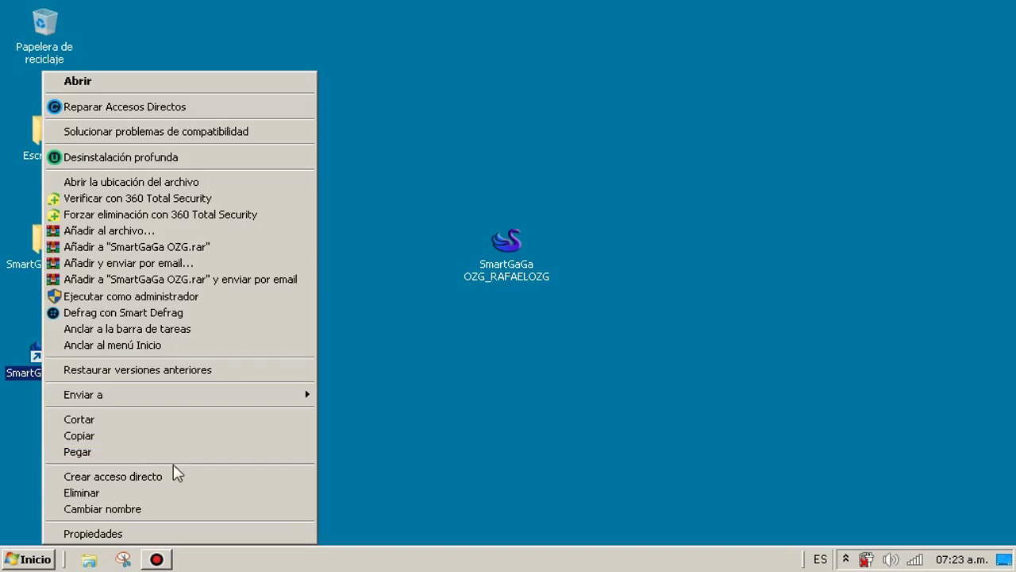
{"action": "left_click", "coordinate": [180, 507]}
{"action": "key", "text": "BackSpace"}
{"action": "key", "text": "BackSpace"}
{"action": "key", "text": "BackSpace"}
{"action": "key", "text": "BackSpace"}
{"action": "key", "text": "BackSpace"}
{"action": "key", "text": "BackSpace"}
{"action": "key", "text": "BackSpace"}
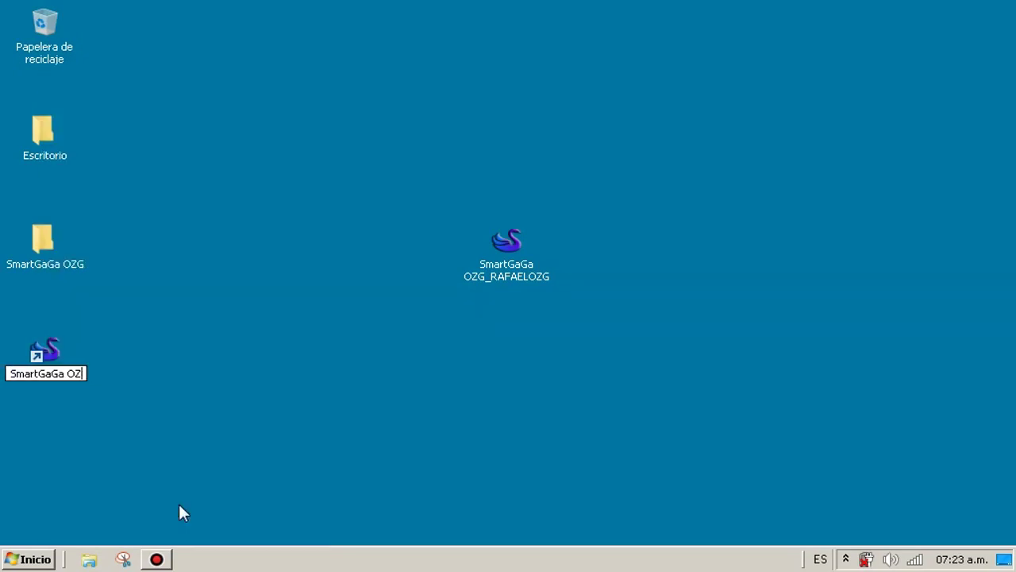
{"action": "key", "text": "BackSpace"}
{"action": "type", "text": "OZG"}
{"action": "key", "text": "Return"}
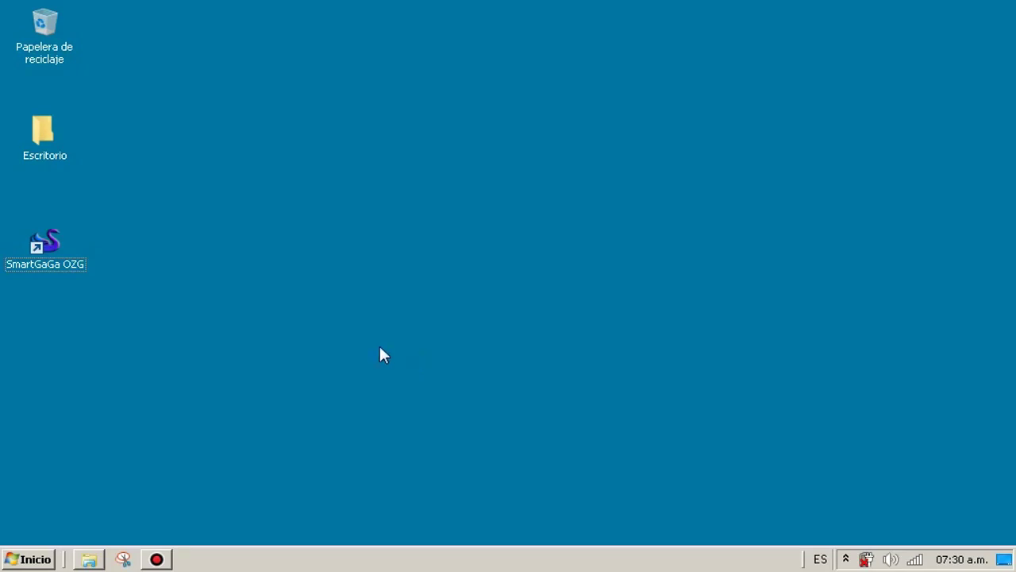
Step: Launch the emulator from the SmartGaGa OZG desktop shortcut, show its apps, and open its Configuraciones window
{"action": "double_click", "coordinate": [43, 263]}
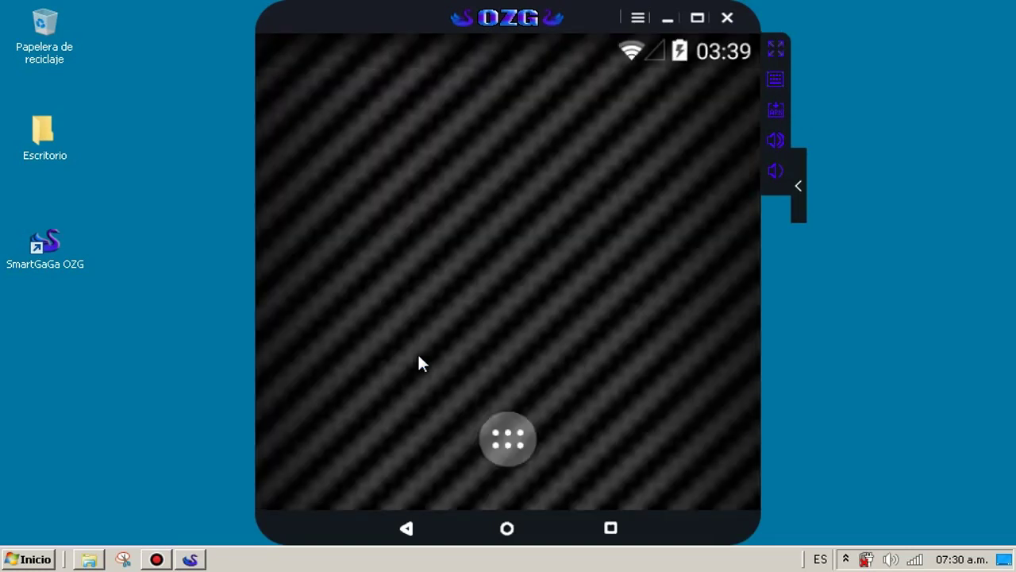
{"action": "left_click", "coordinate": [500, 425]}
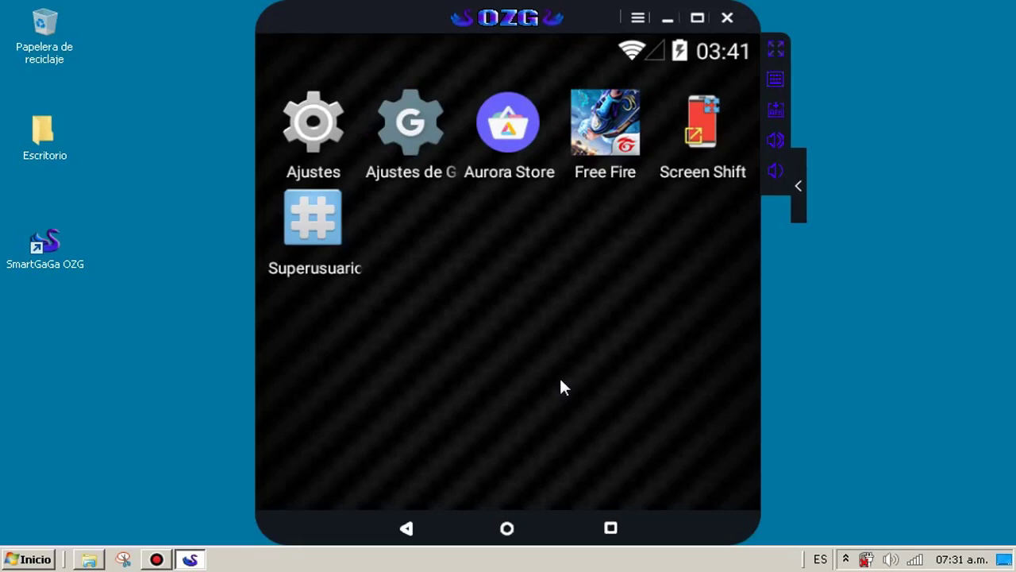
{"action": "left_click", "coordinate": [642, 22]}
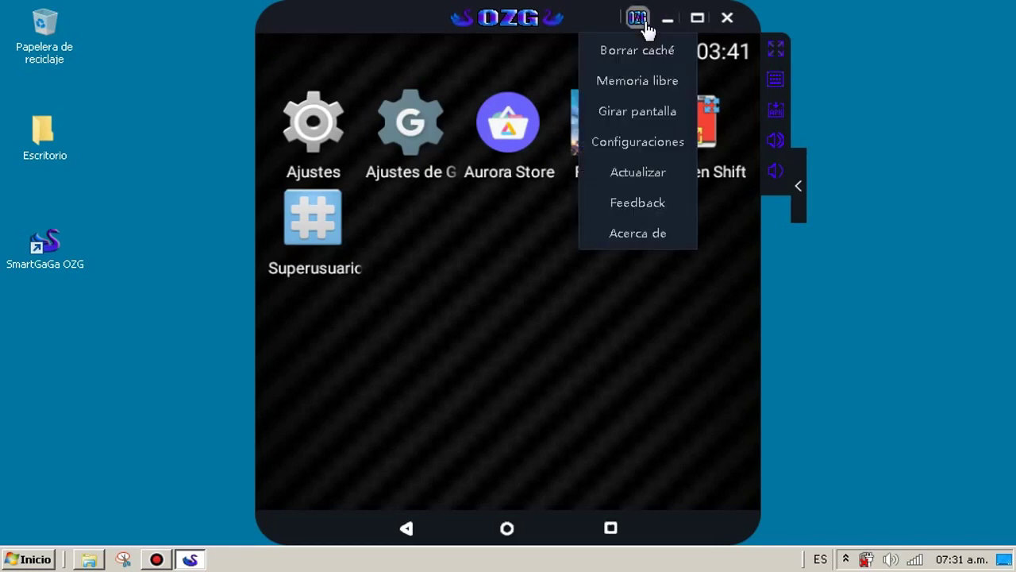
{"action": "left_click", "coordinate": [620, 150]}
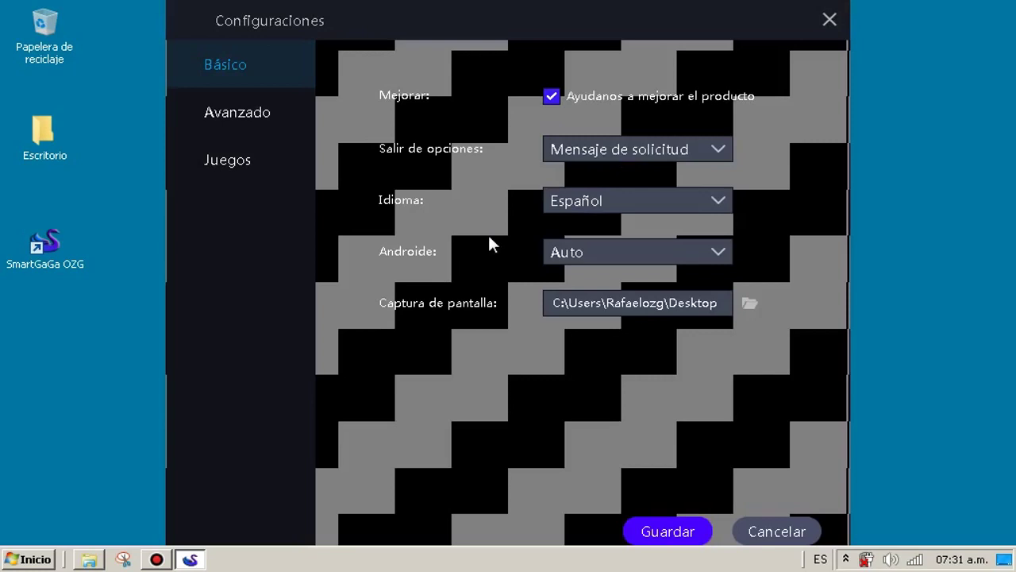
Step: Try English as the emulator's language and set it back to Español
{"action": "left_click", "coordinate": [624, 200]}
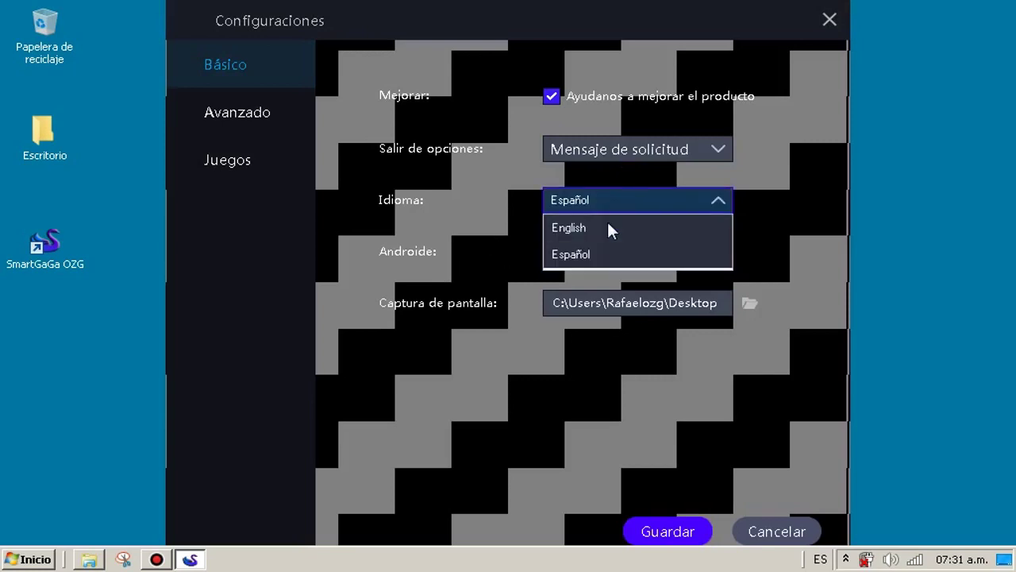
{"action": "left_click", "coordinate": [608, 228]}
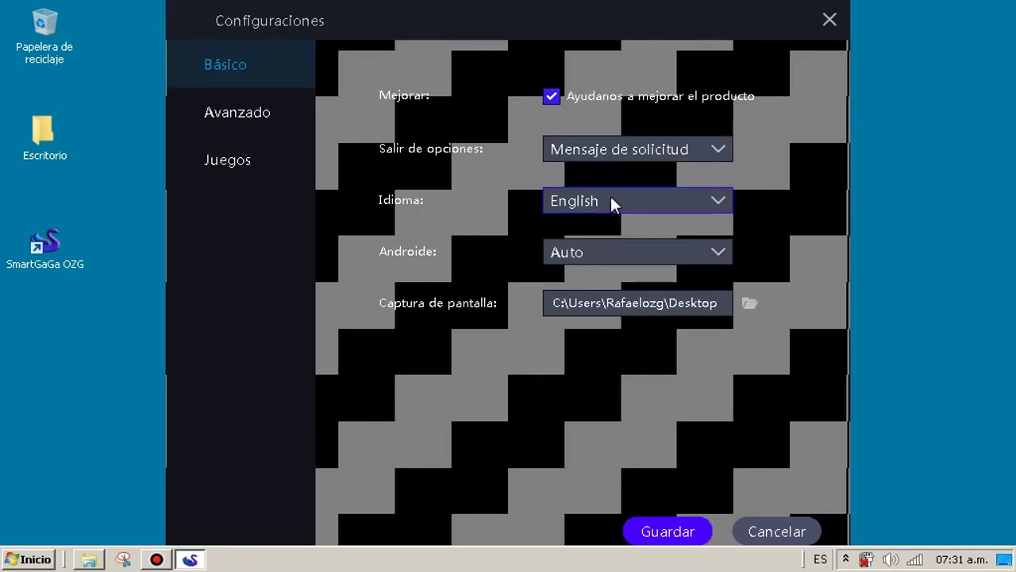
{"action": "left_click", "coordinate": [610, 199]}
{"action": "left_click", "coordinate": [571, 248]}
Step: Examine the Tableta and Móvil resolution presets in the advanced settings and return to the custom resolution
{"action": "left_click", "coordinate": [249, 121]}
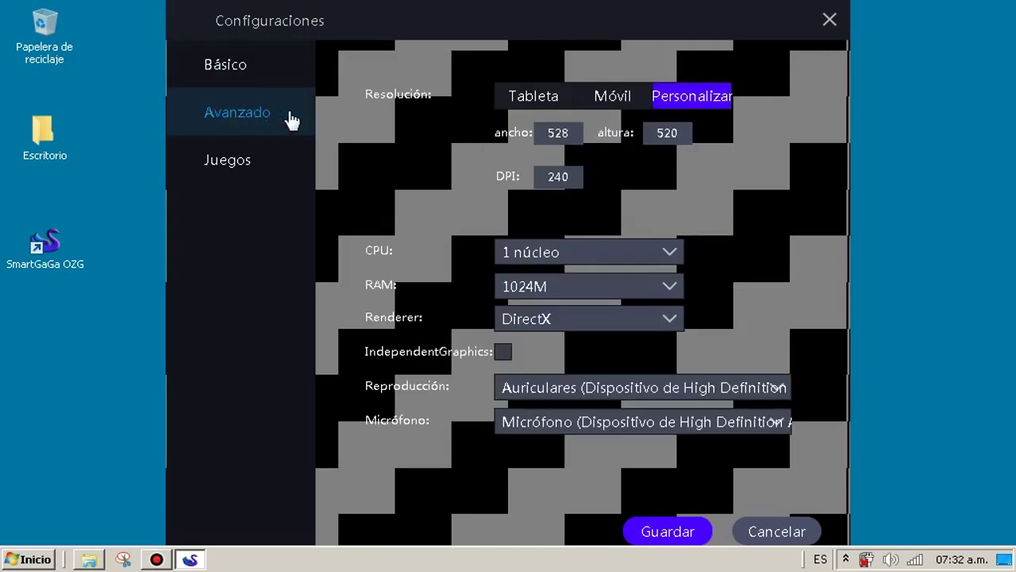
{"action": "left_click", "coordinate": [528, 100]}
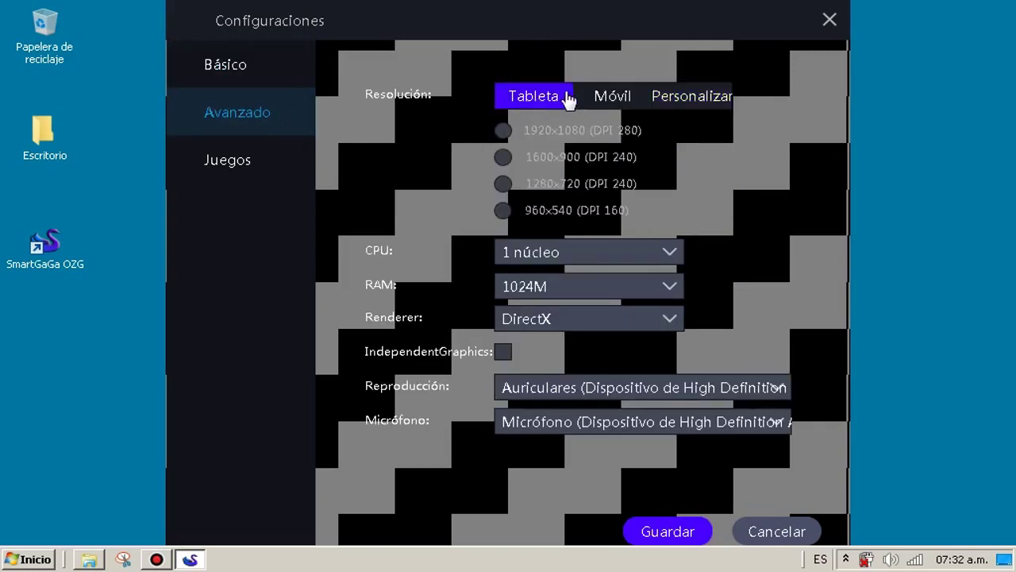
{"action": "left_click", "coordinate": [605, 93]}
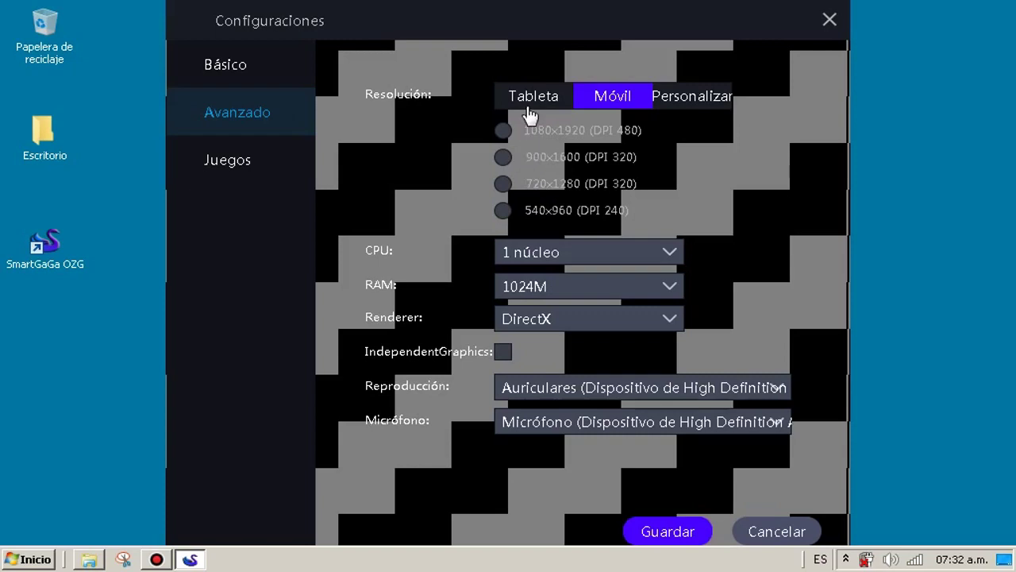
{"action": "left_click", "coordinate": [529, 113]}
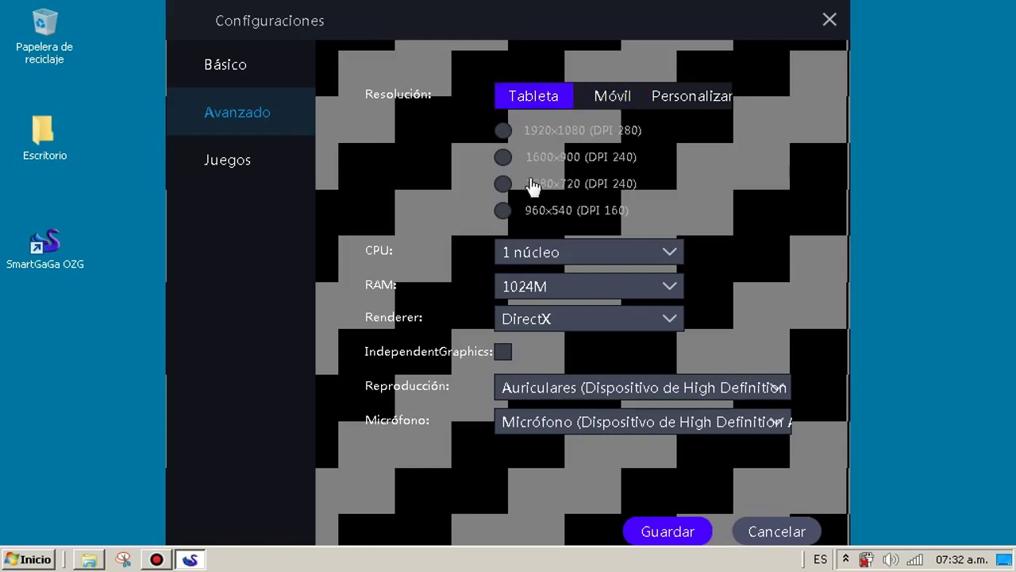
{"action": "left_click", "coordinate": [716, 97]}
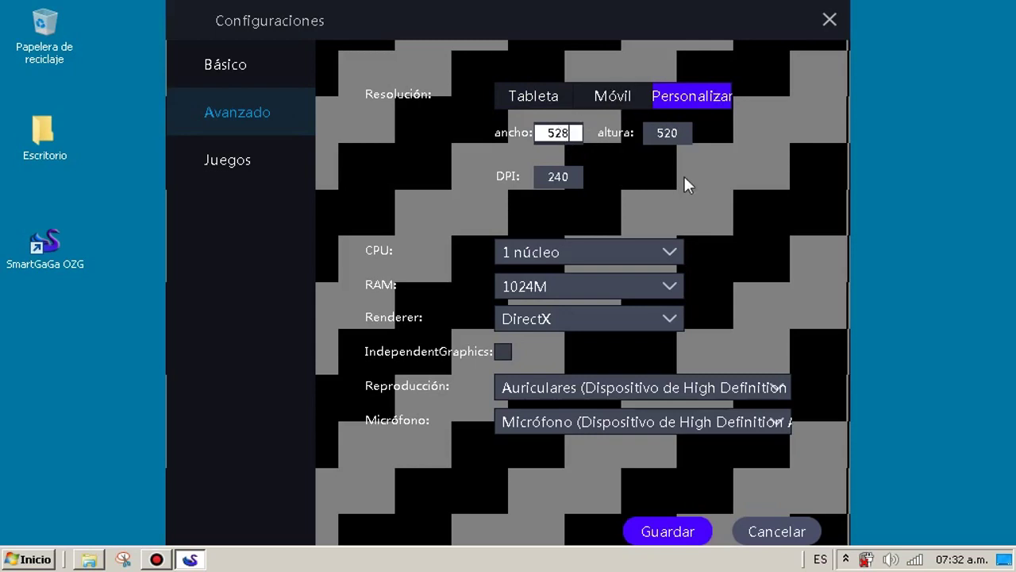
Step: Set both the CPU and the RAM allocation to Auto in the advanced settings
{"action": "left_click", "coordinate": [671, 254]}
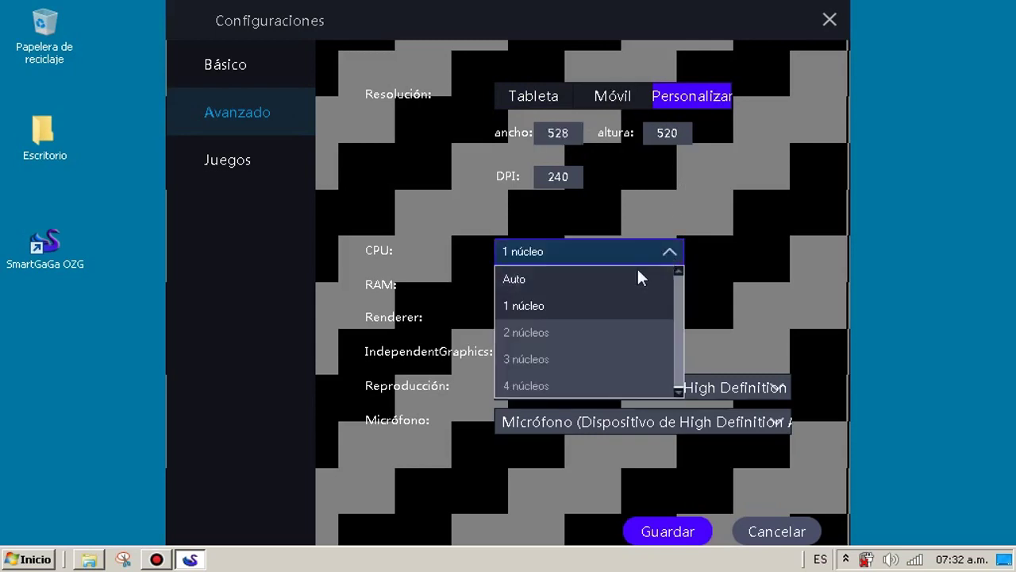
{"action": "left_click", "coordinate": [677, 251]}
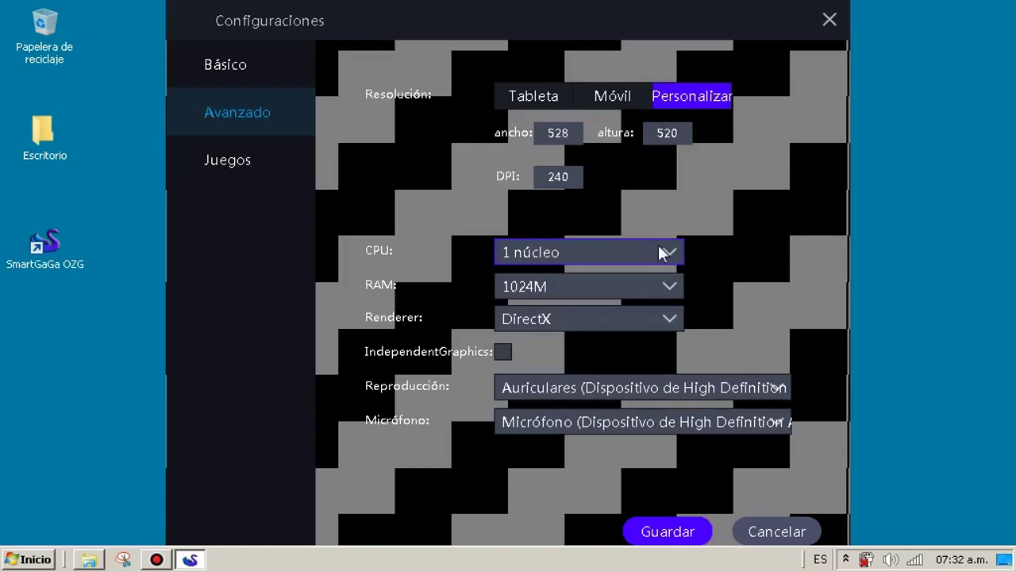
{"action": "left_click", "coordinate": [663, 253]}
{"action": "left_click", "coordinate": [639, 279]}
{"action": "left_click", "coordinate": [661, 286]}
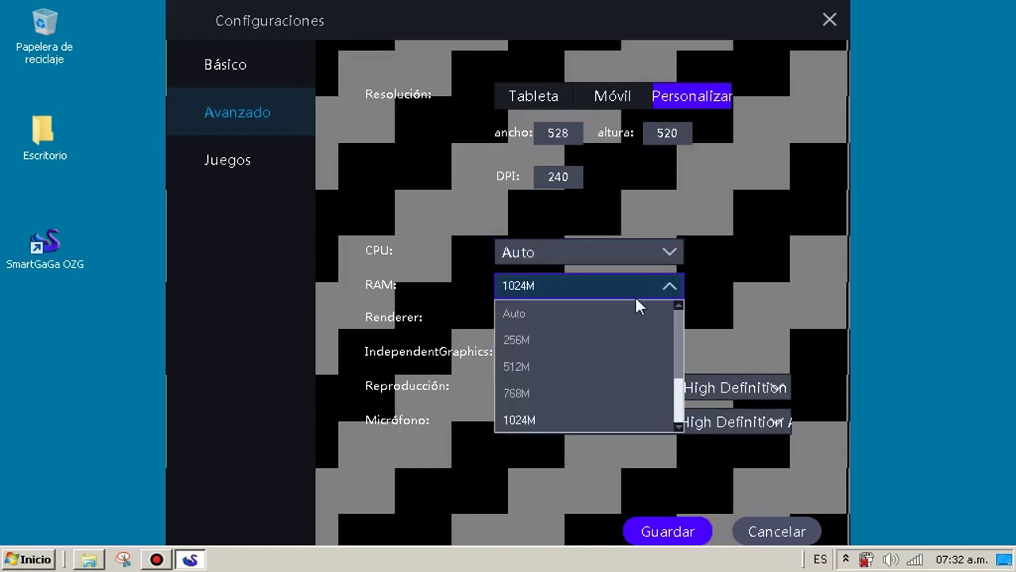
{"action": "left_click", "coordinate": [640, 309]}
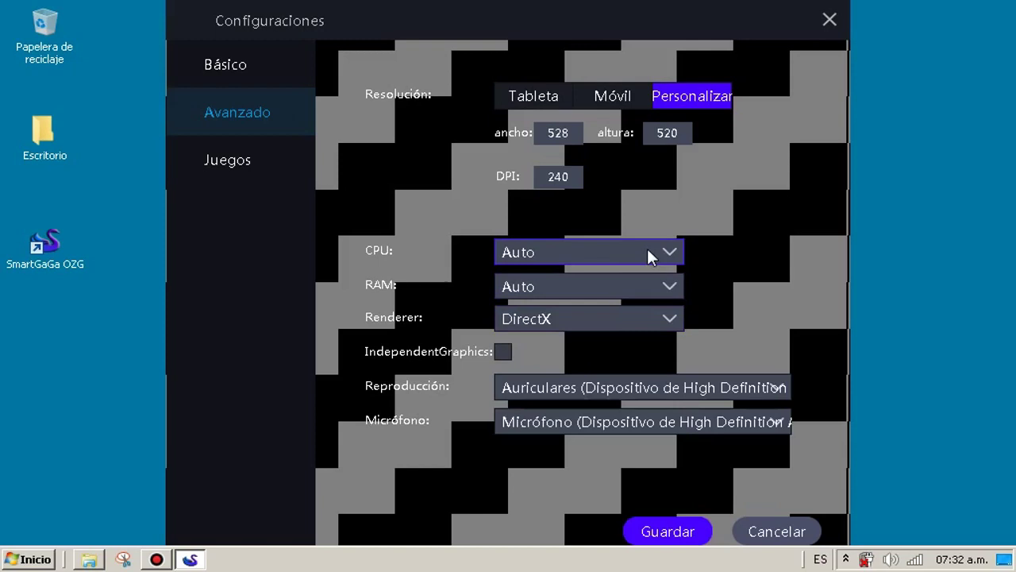
Step: Set the CPU to 1 núcleo and the RAM to 1024M in the advanced settings
{"action": "left_click", "coordinate": [648, 252]}
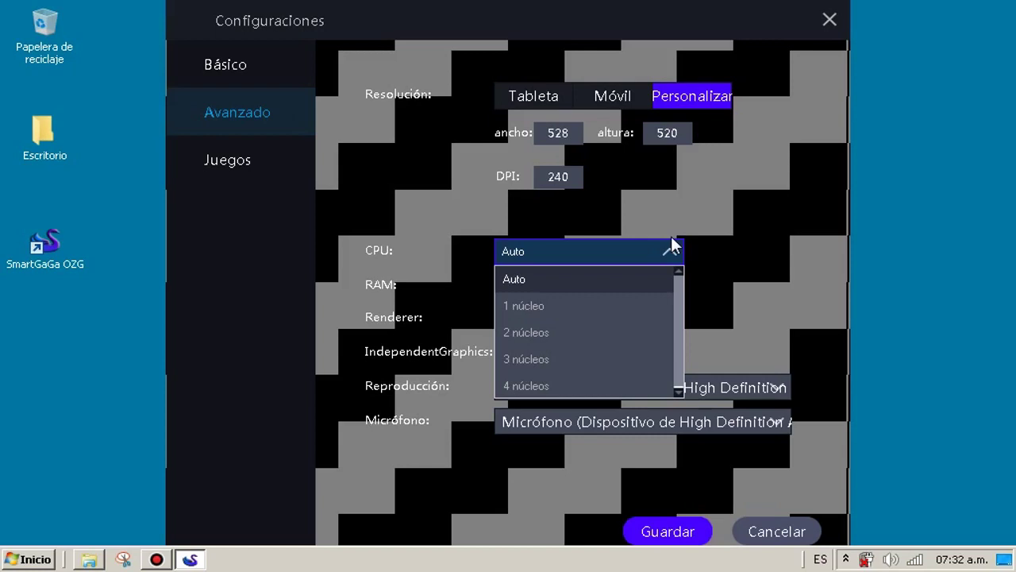
{"action": "left_click", "coordinate": [652, 295]}
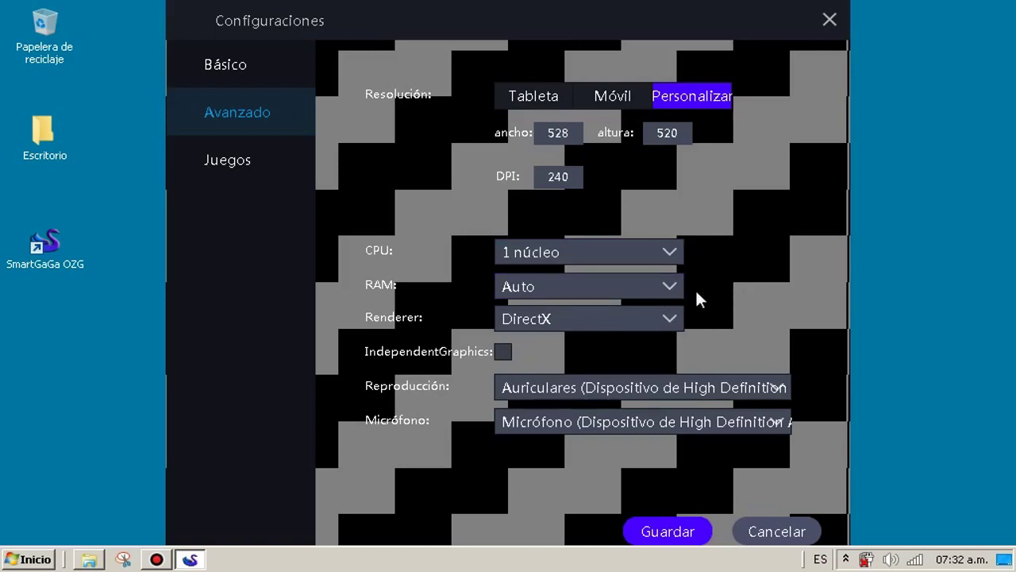
{"action": "left_click", "coordinate": [663, 290]}
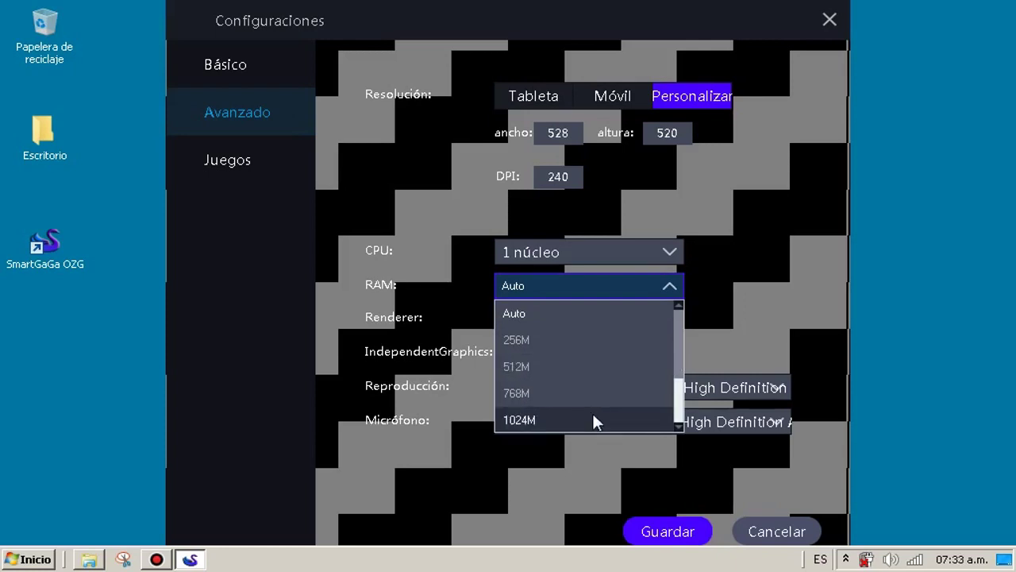
{"action": "left_click", "coordinate": [587, 362]}
{"action": "key", "text": "Down"}
{"action": "key", "text": "Down"}
{"action": "key", "text": "Down"}
{"action": "key", "text": "Down"}
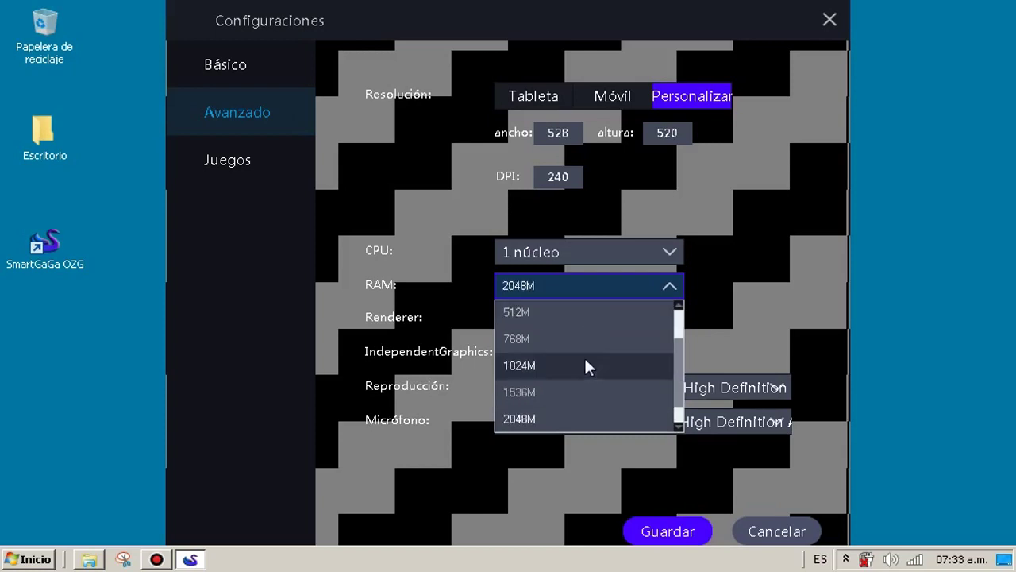
{"action": "left_click", "coordinate": [536, 417]}
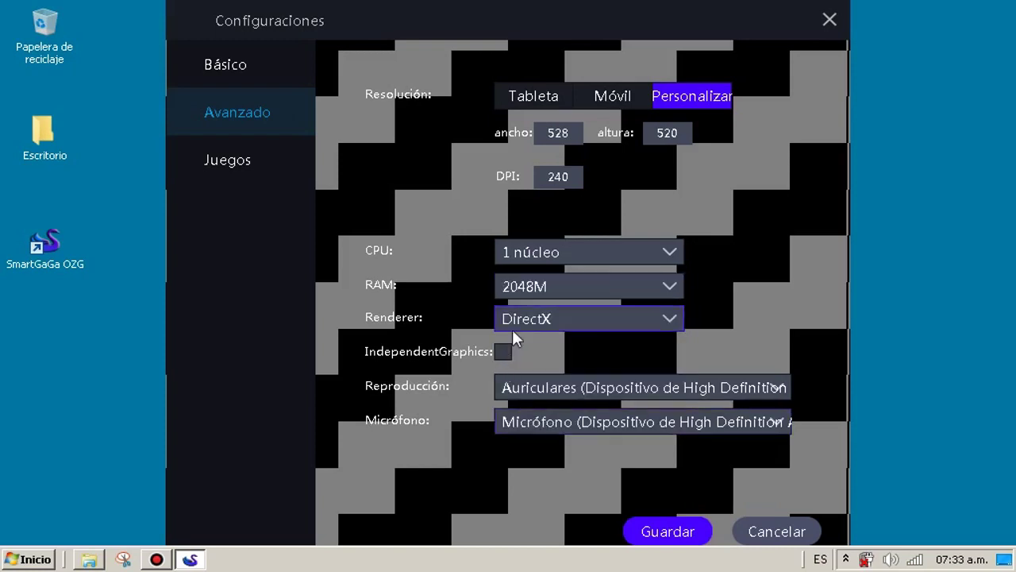
{"action": "left_click", "coordinate": [531, 289]}
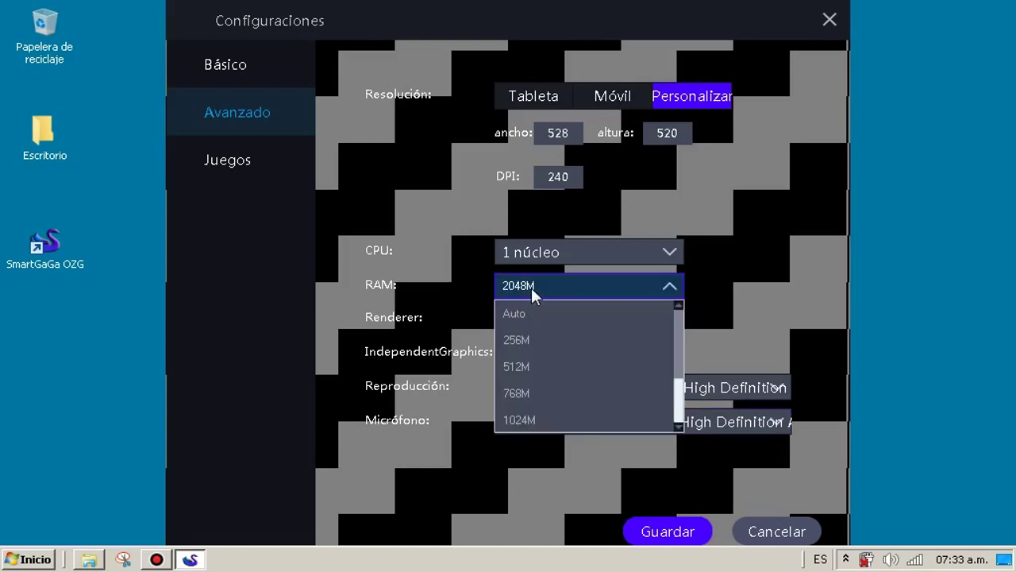
{"action": "left_click", "coordinate": [545, 420]}
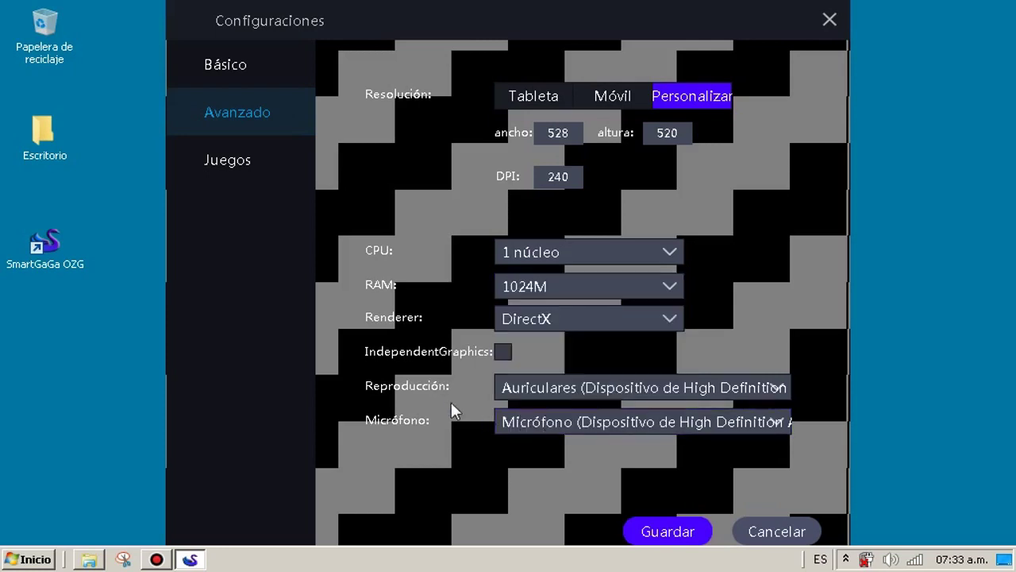
Step: Examine the Renderer choices and toggle the IndependentGraphics option on and back off
{"action": "left_click", "coordinate": [541, 322]}
{"action": "left_click", "coordinate": [541, 322]}
{"action": "left_click", "coordinate": [505, 352]}
{"action": "left_click", "coordinate": [513, 354]}
Step: Try the Auto resolution and Auto rendering quality for PUBG MOBILE in the game settings, and return them to 720P and Normal
{"action": "left_click", "coordinate": [271, 181]}
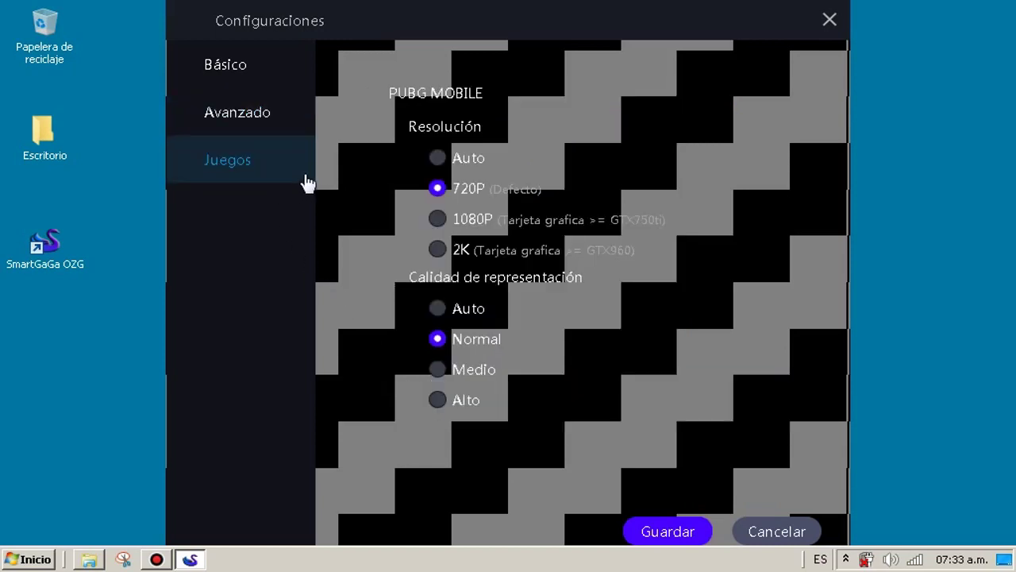
{"action": "left_click", "coordinate": [437, 158]}
{"action": "left_click", "coordinate": [441, 311]}
{"action": "left_click", "coordinate": [437, 190]}
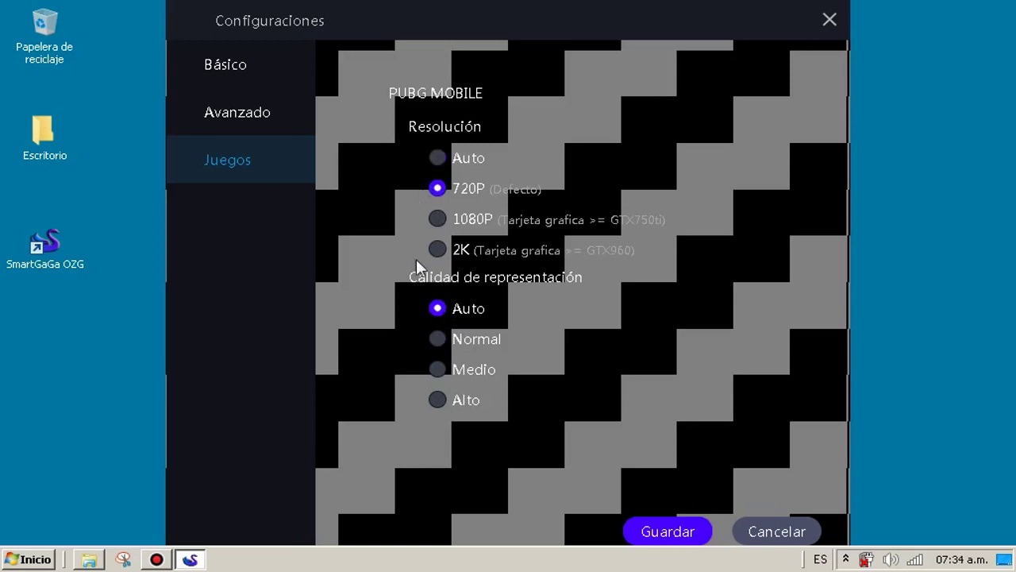
{"action": "left_click", "coordinate": [436, 340]}
Step: Review the basic and advanced settings, save the configuration and restart the emulator to apply it
{"action": "left_click", "coordinate": [257, 79]}
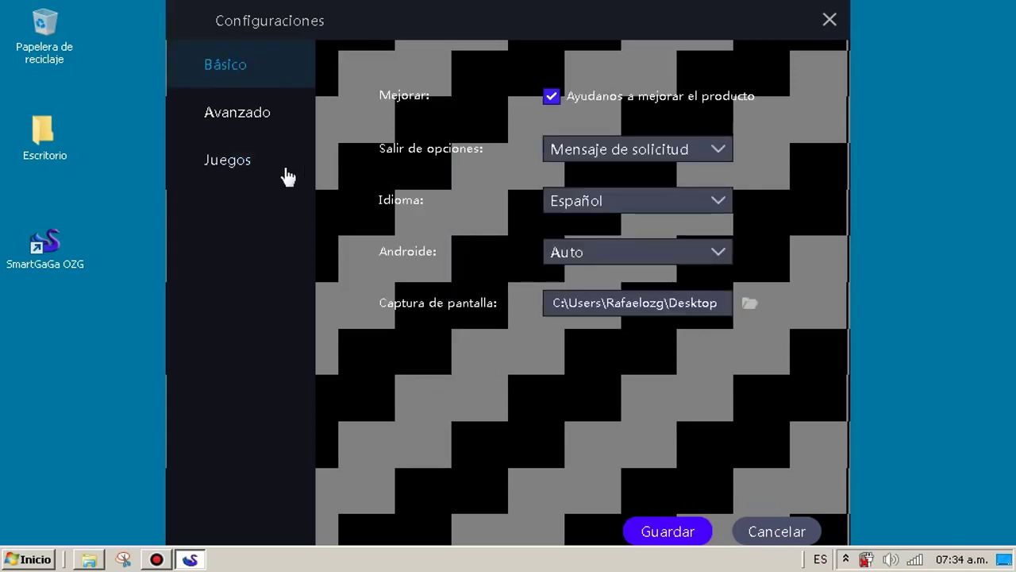
{"action": "left_click", "coordinate": [242, 115]}
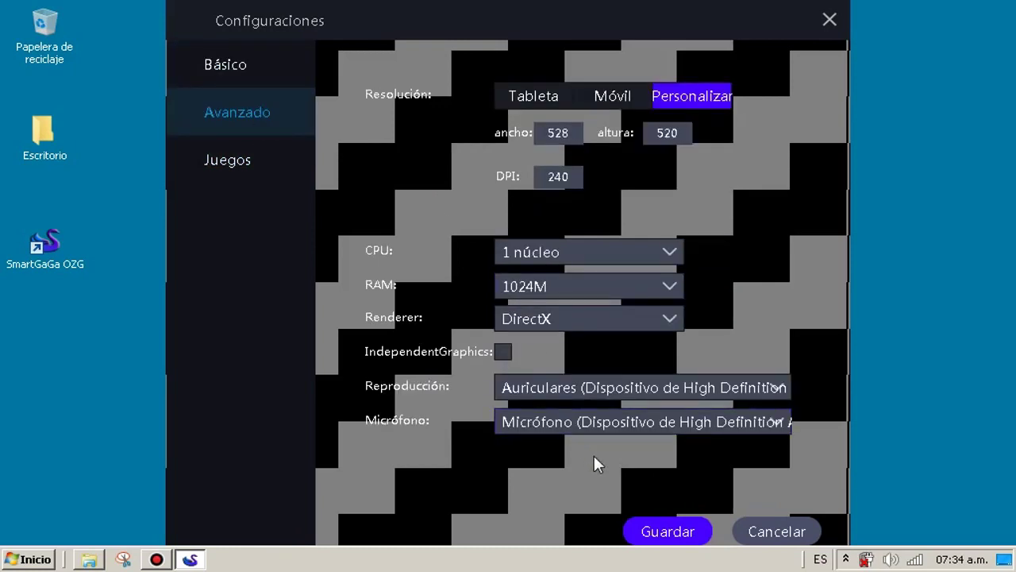
{"action": "left_click", "coordinate": [656, 536]}
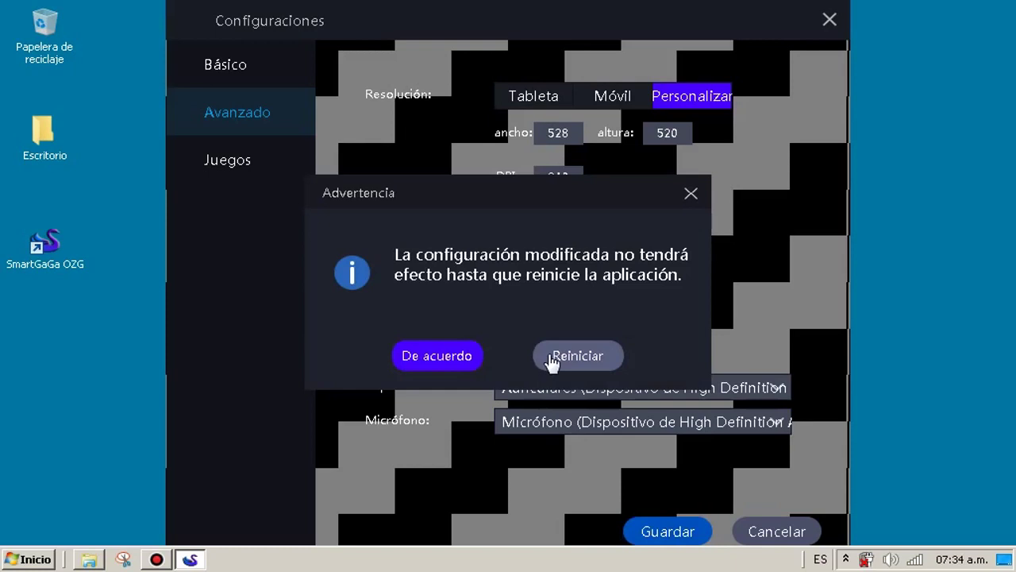
{"action": "left_click", "coordinate": [578, 356]}
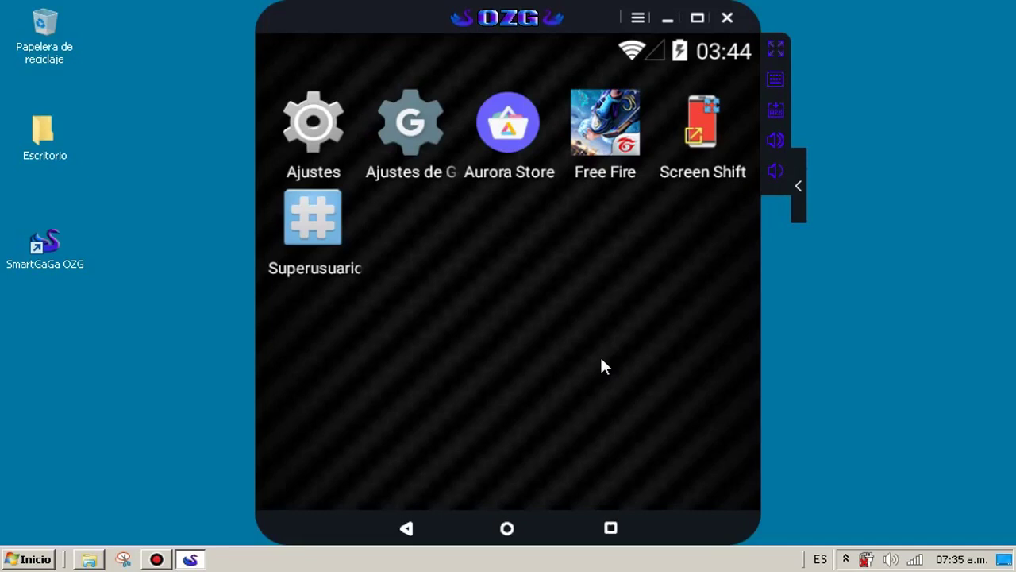
Step: Launch Free Fire, stop its keyboard controls guide from popping up next time and close the guide
{"action": "left_click", "coordinate": [624, 176]}
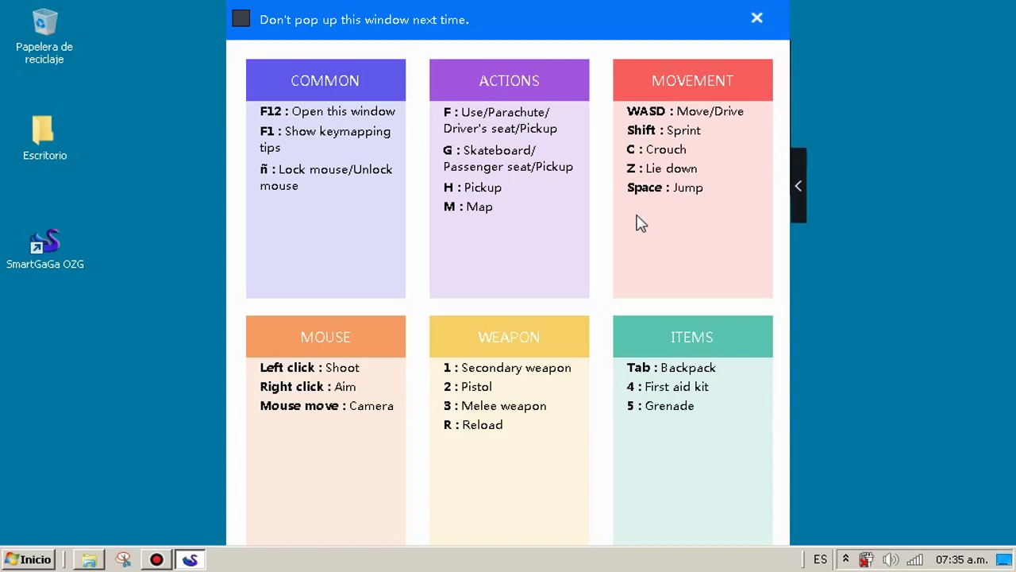
{"action": "left_click", "coordinate": [247, 21]}
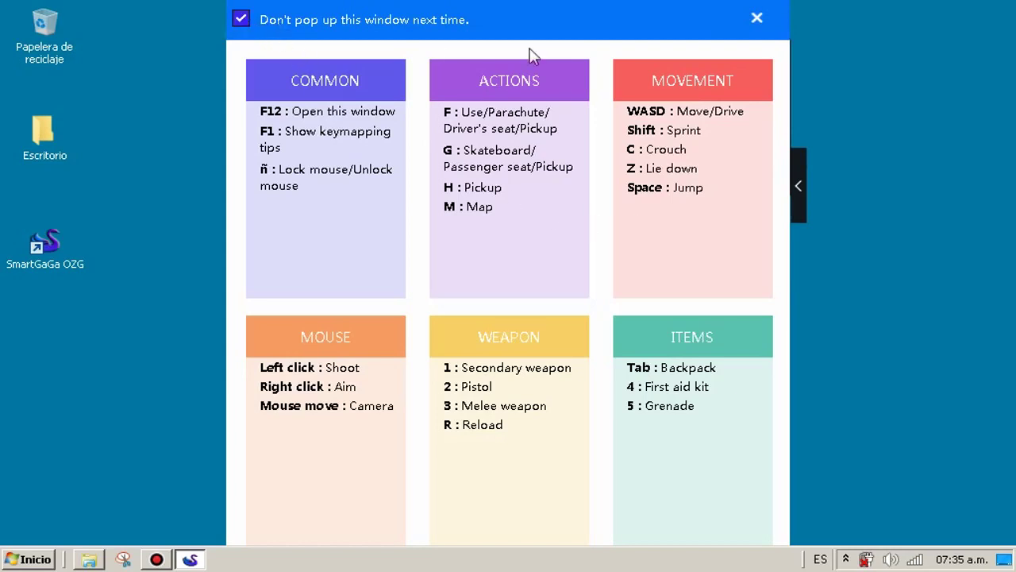
{"action": "left_click", "coordinate": [760, 19]}
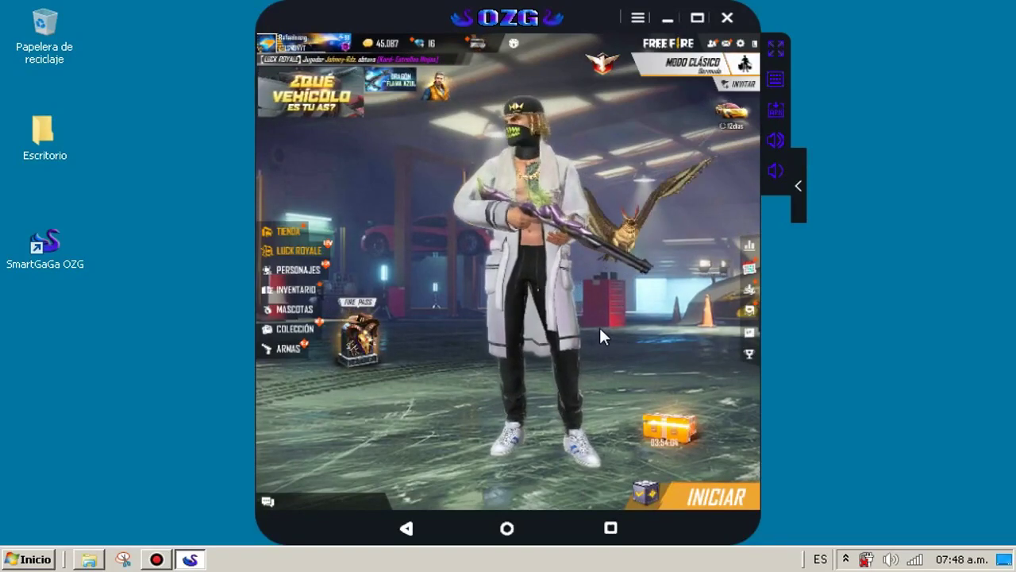
Step: Open Free Fire's settings and examine the language choices, the Pantalla graphics options and the Sensibilidad values
{"action": "left_click", "coordinate": [516, 42]}
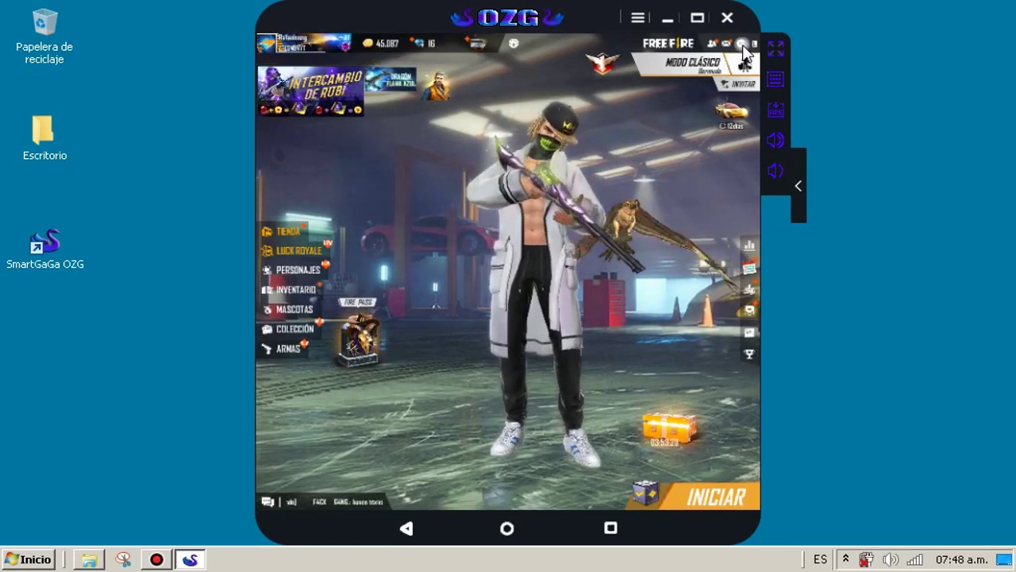
{"action": "left_click", "coordinate": [743, 44]}
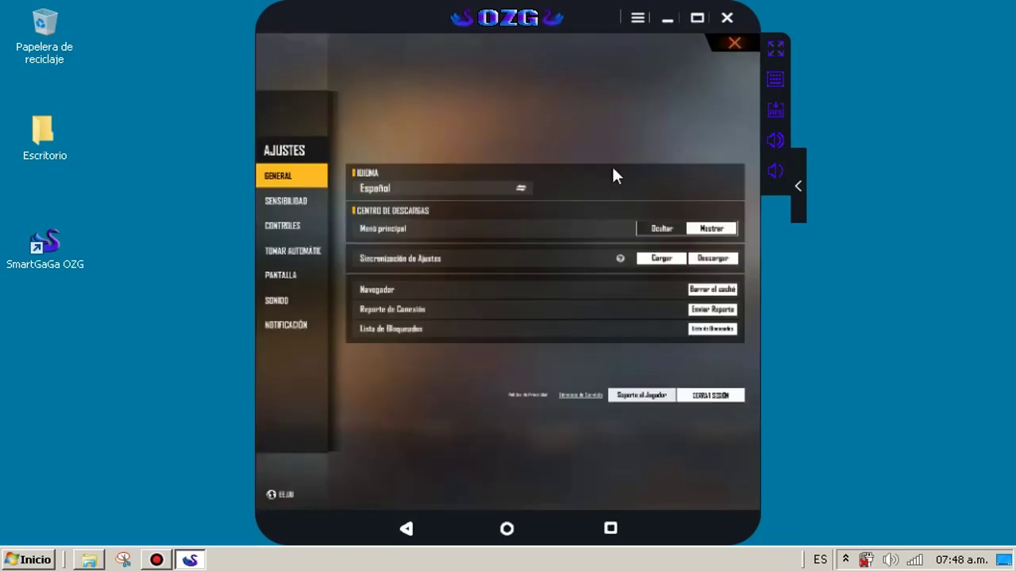
{"action": "left_click", "coordinate": [474, 194]}
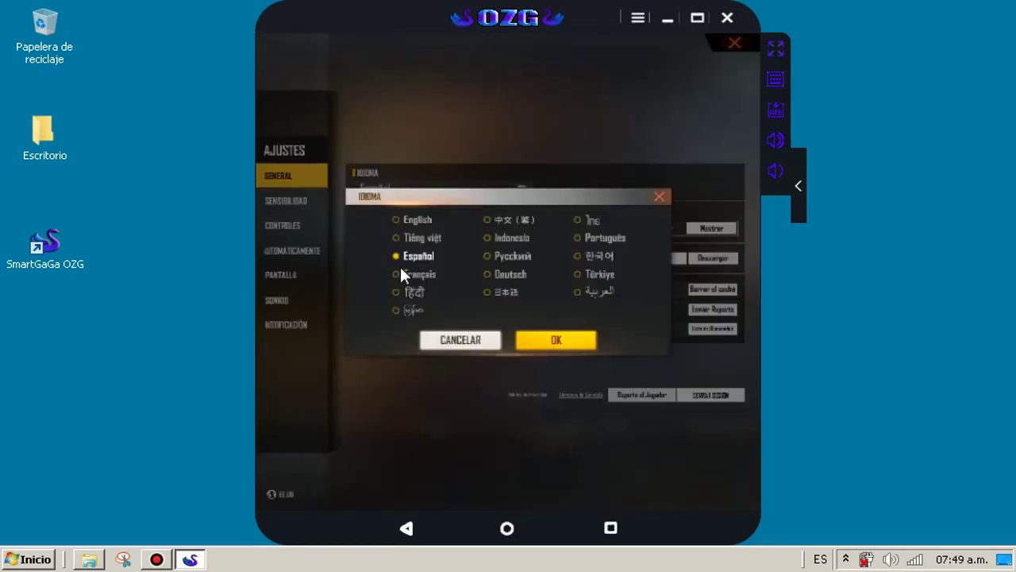
{"action": "left_click", "coordinate": [458, 340]}
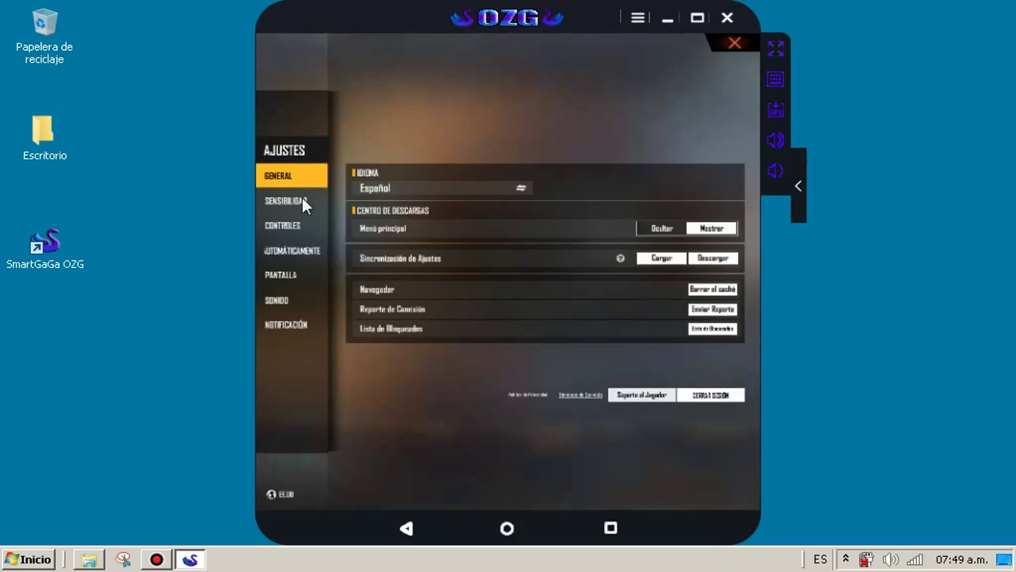
{"action": "left_click", "coordinate": [303, 274]}
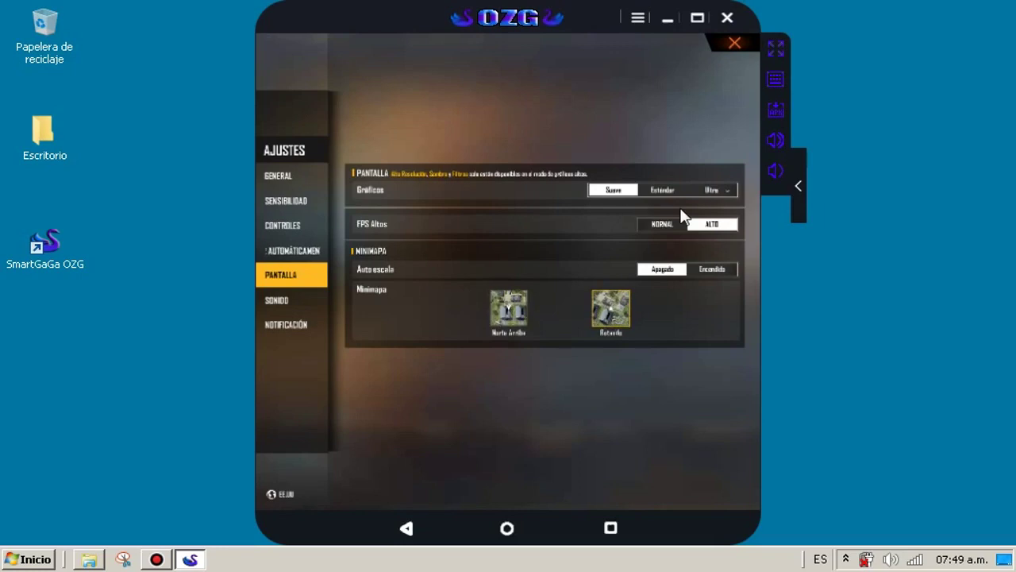
{"action": "left_click", "coordinate": [291, 201]}
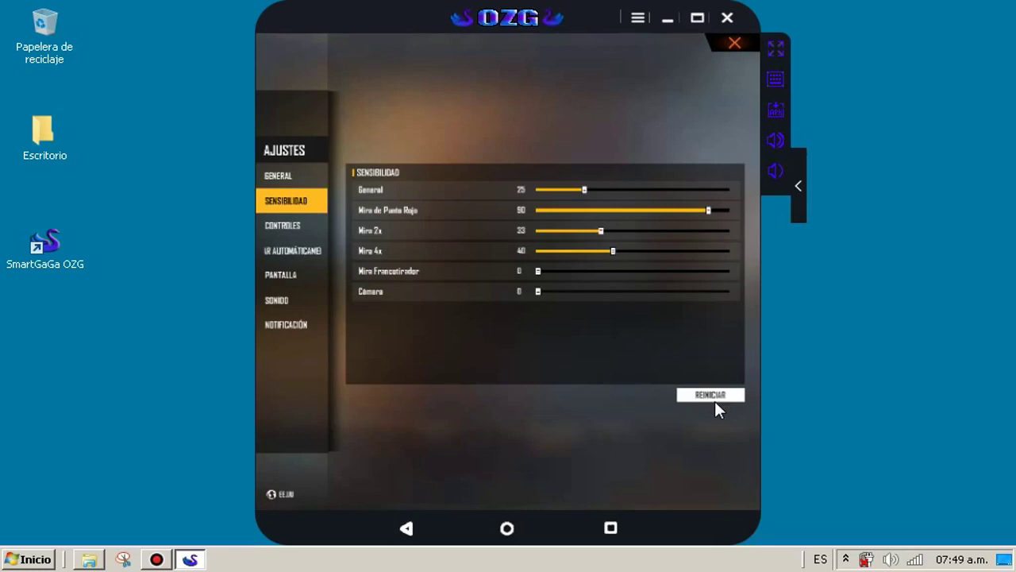
Step: Try Espacio Único for the grenade slot in the Controles settings and set it back to Espacio Doble
{"action": "left_click", "coordinate": [298, 221]}
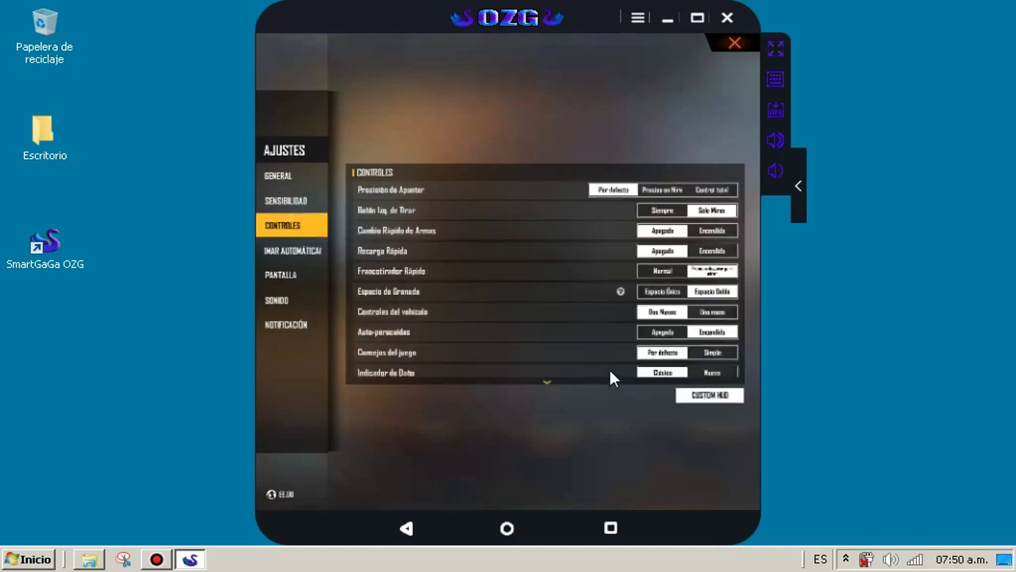
{"action": "left_click", "coordinate": [669, 292]}
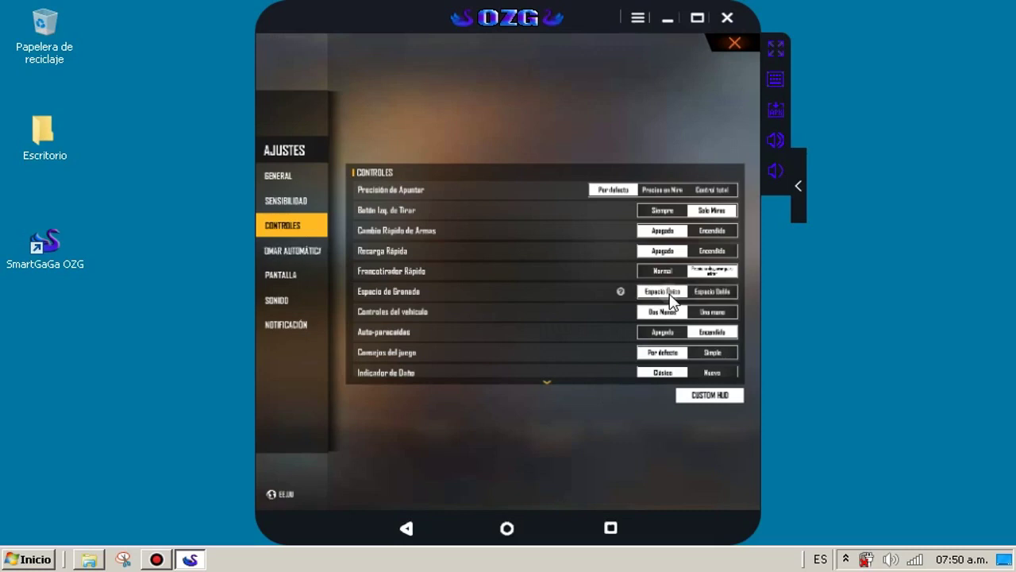
{"action": "left_click", "coordinate": [712, 291]}
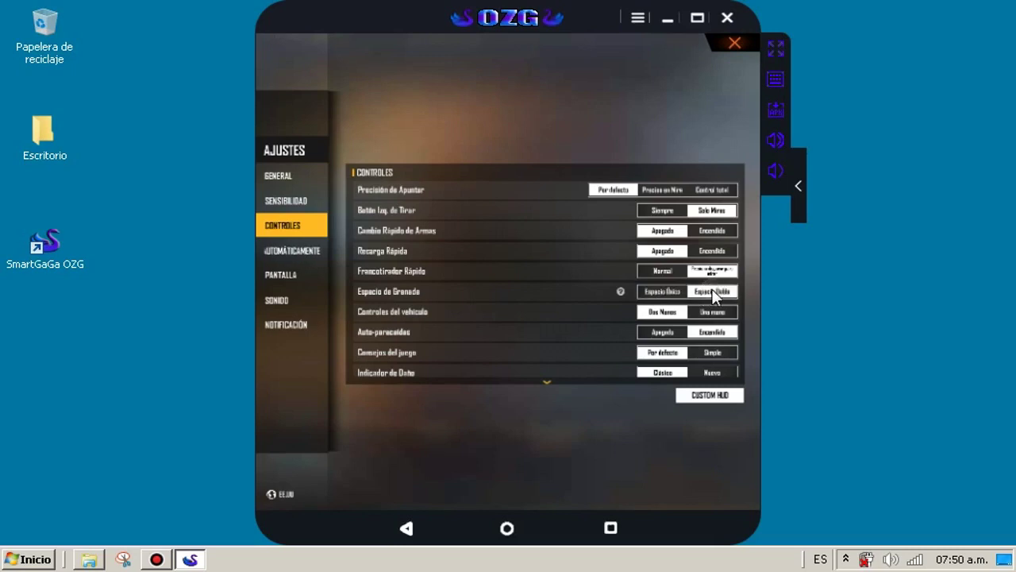
{"action": "left_click", "coordinate": [669, 293]}
{"action": "left_click", "coordinate": [725, 292]}
Step: Try the Clásico option for Efectos Visuales in the Controles settings and return it to Sin sangre
{"action": "scroll", "coordinate": [570, 341], "scroll_direction": "down", "scroll_amount": 3}
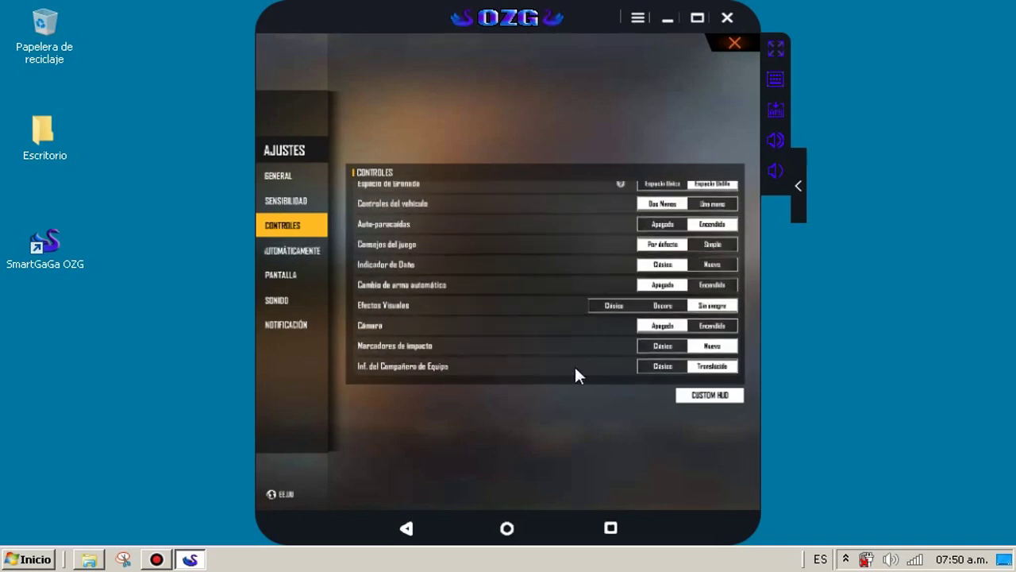
{"action": "left_click", "coordinate": [606, 306]}
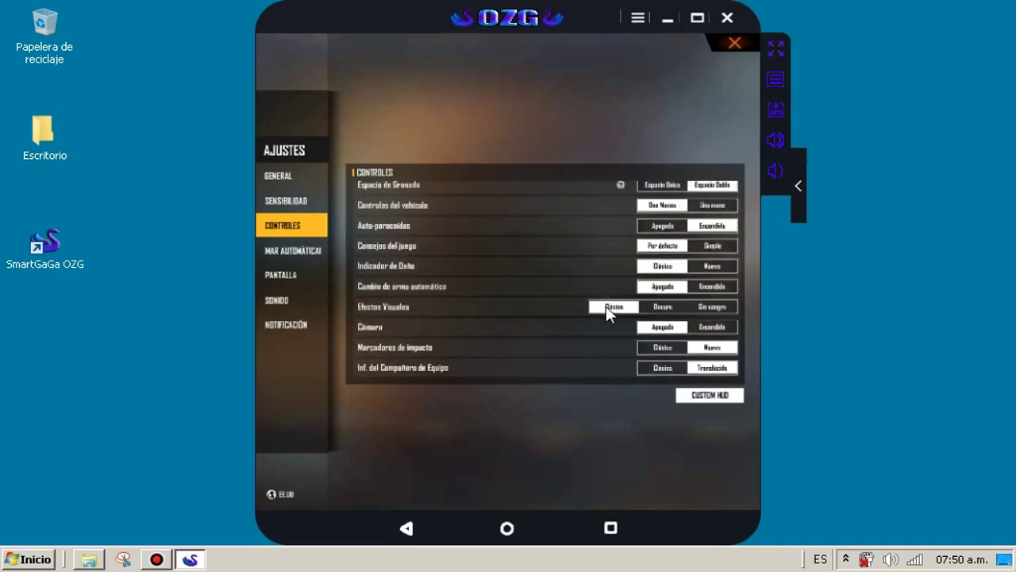
{"action": "left_click", "coordinate": [709, 305]}
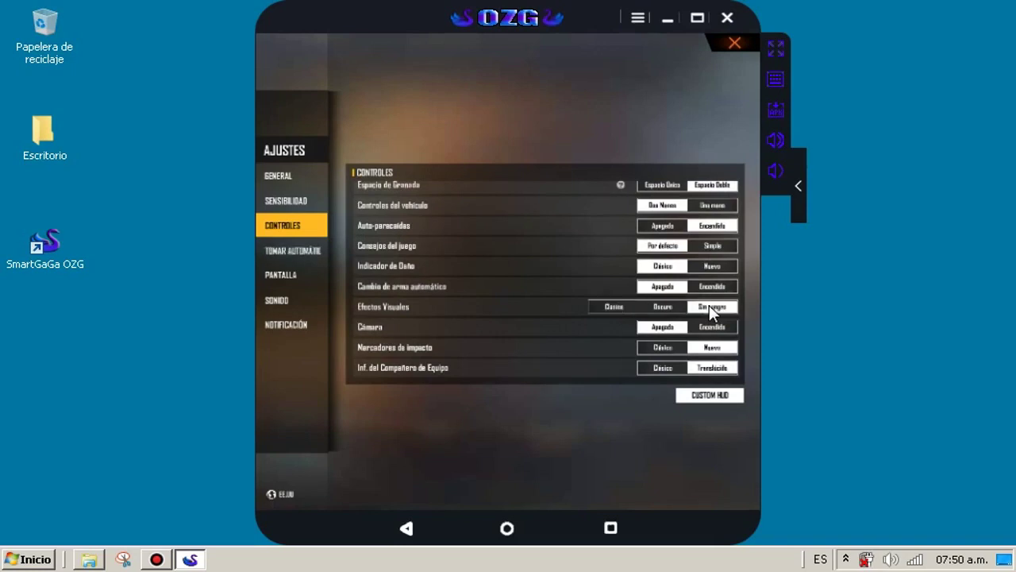
Step: Open the Custom HUD editor from the Controles settings and choose to reject team invitations for 5 minutes
{"action": "left_click", "coordinate": [734, 393]}
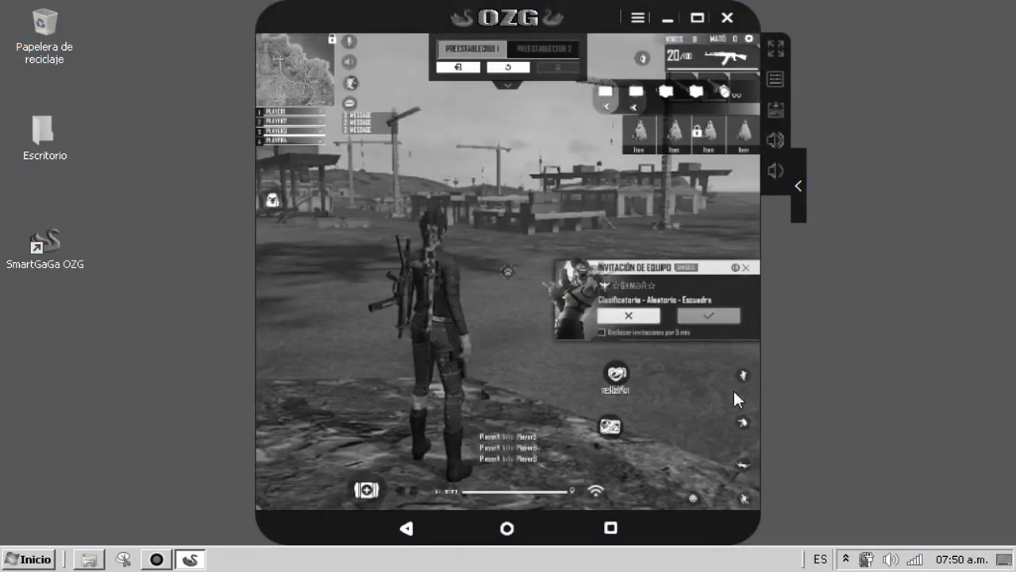
{"action": "left_click", "coordinate": [602, 331]}
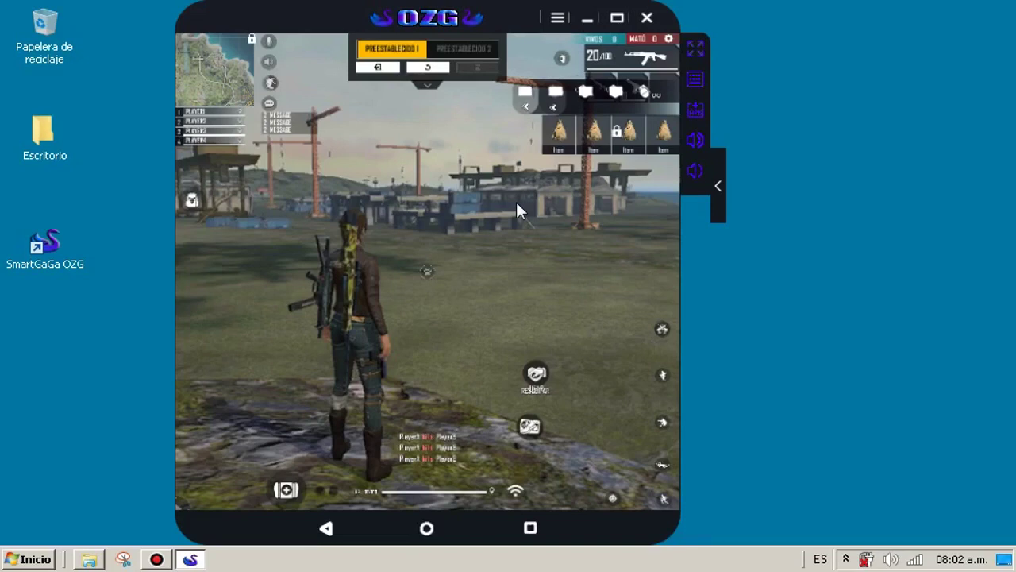
Step: Try restoring the default key mapping and moving the M key onto the minimap, and exit the mapping editor without saving
{"action": "left_click", "coordinate": [695, 82]}
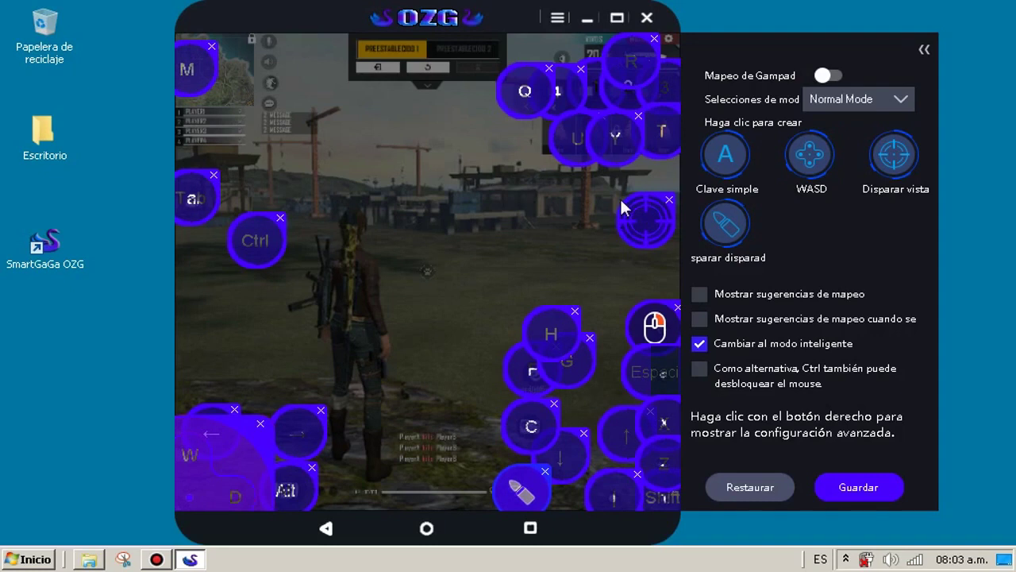
{"action": "left_click", "coordinate": [767, 489]}
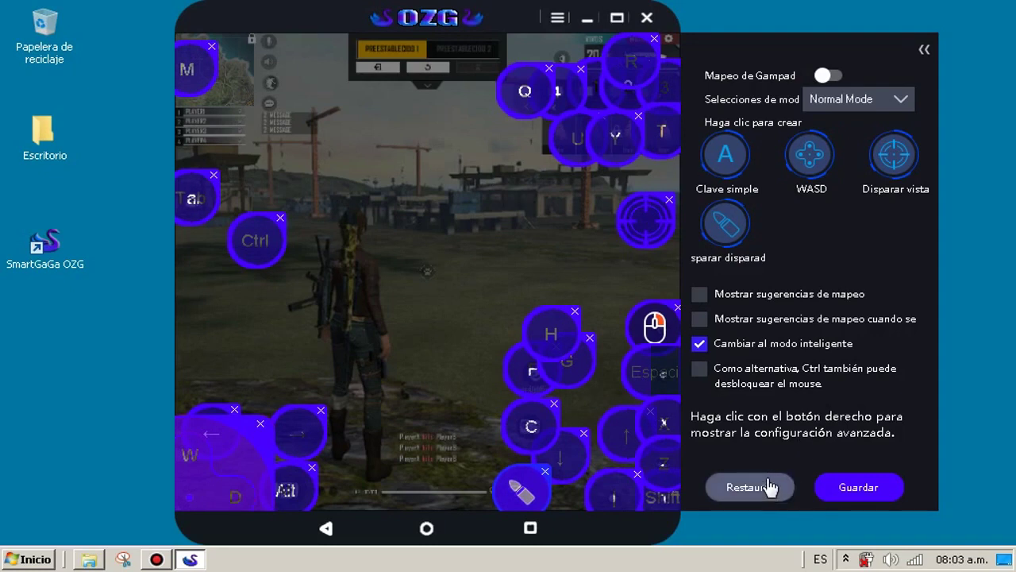
{"action": "left_click", "coordinate": [924, 50]}
{"action": "left_click", "coordinate": [501, 349]}
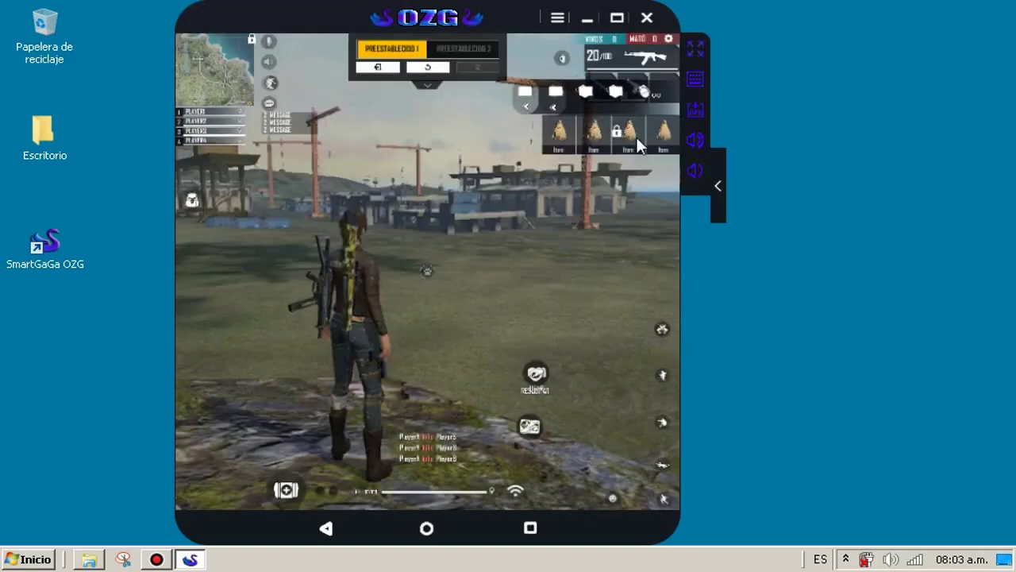
{"action": "left_click", "coordinate": [699, 78]}
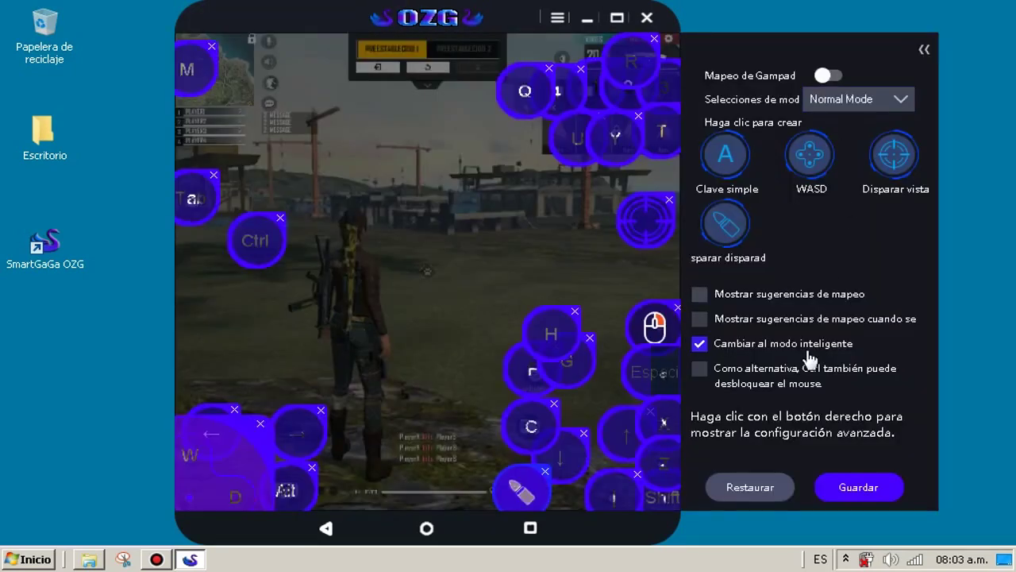
{"action": "left_click", "coordinate": [758, 486]}
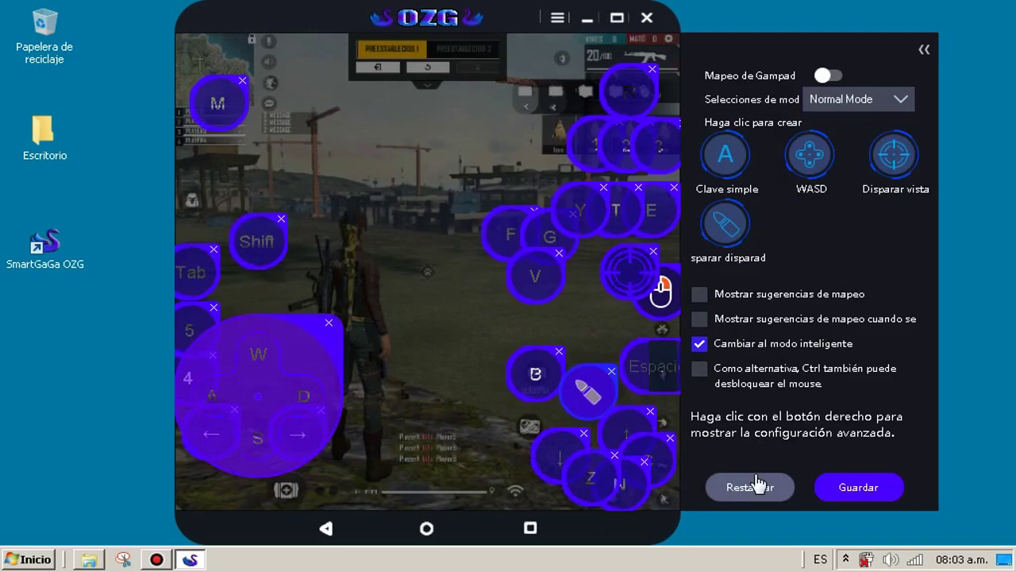
{"action": "left_click_drag", "start_coordinate": [219, 105], "coordinate": [206, 80]}
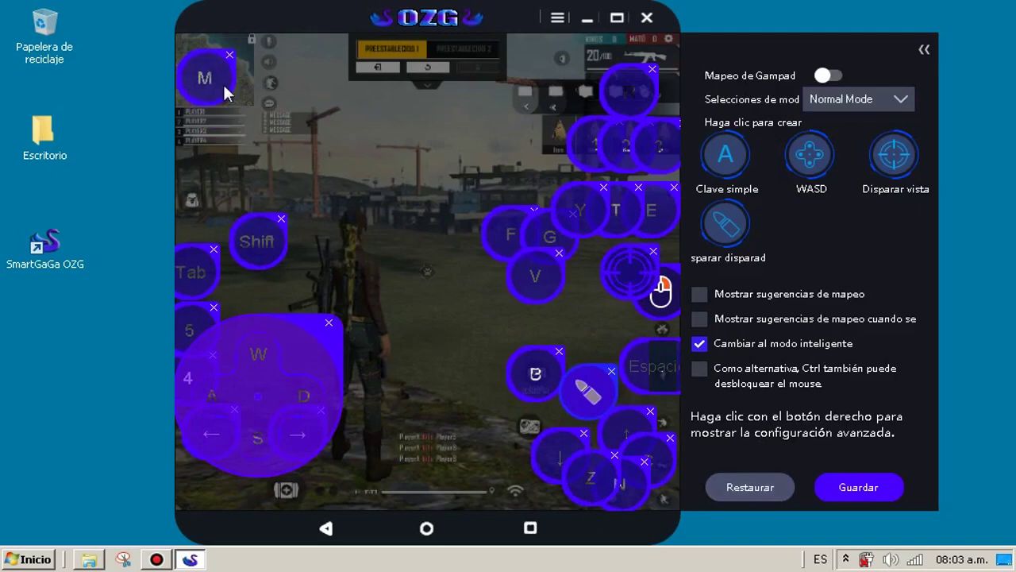
{"action": "left_click", "coordinate": [924, 50]}
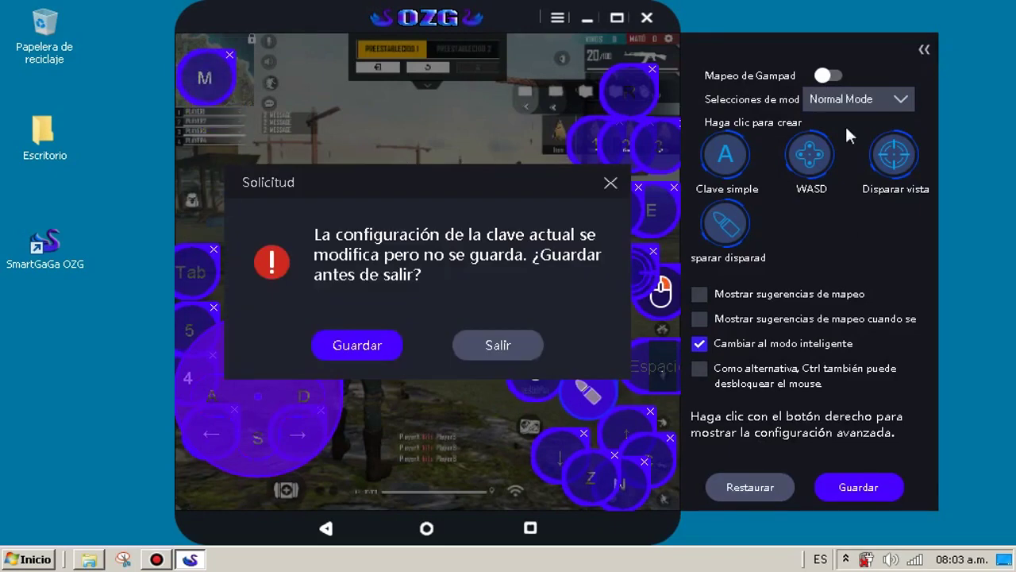
{"action": "left_click", "coordinate": [497, 344]}
Step: Open the shooting view control's key properties in the mapping editor and examine the LockKey2 value in the advanced properties
{"action": "left_click", "coordinate": [697, 81]}
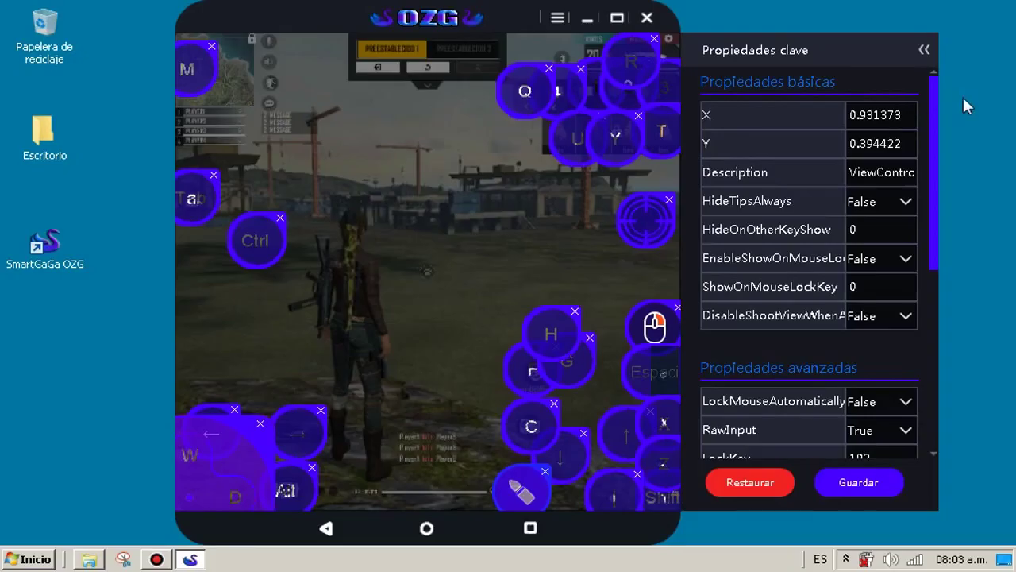
{"action": "left_click_drag", "start_coordinate": [935, 116], "coordinate": [935, 181]}
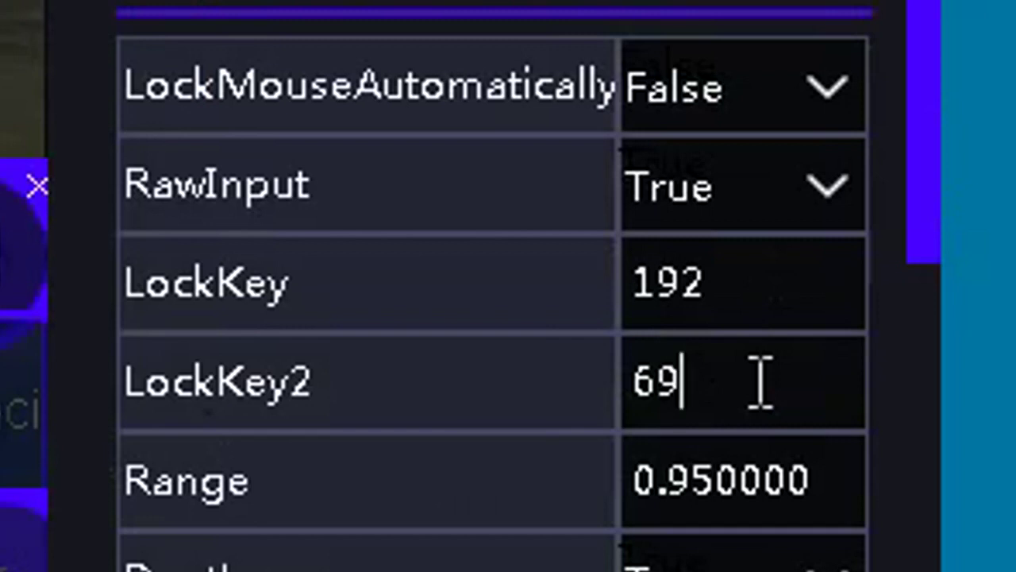
{"action": "left_click_drag", "start_coordinate": [760, 381], "coordinate": [622, 418]}
{"action": "left_click", "coordinate": [821, 395]}
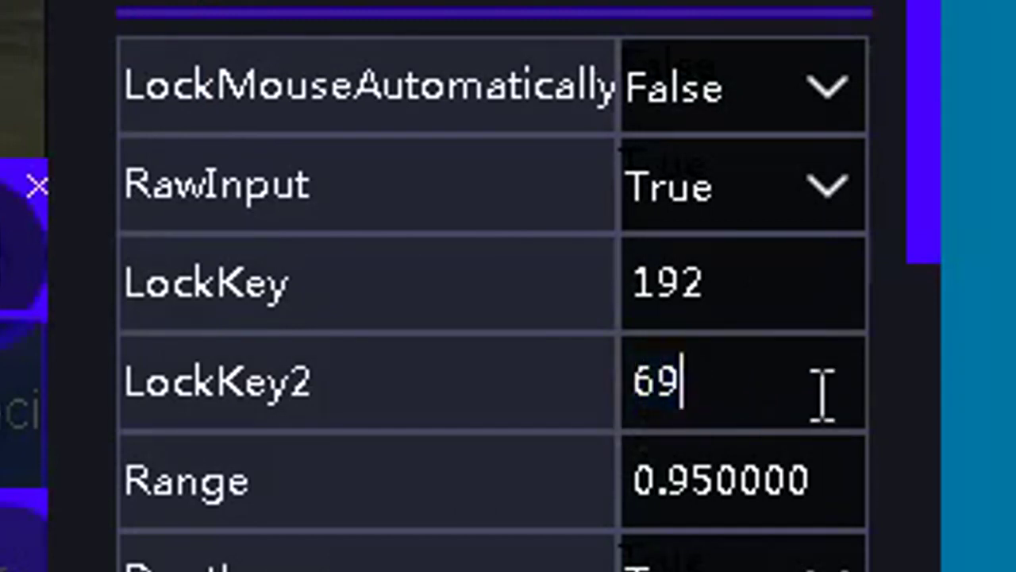